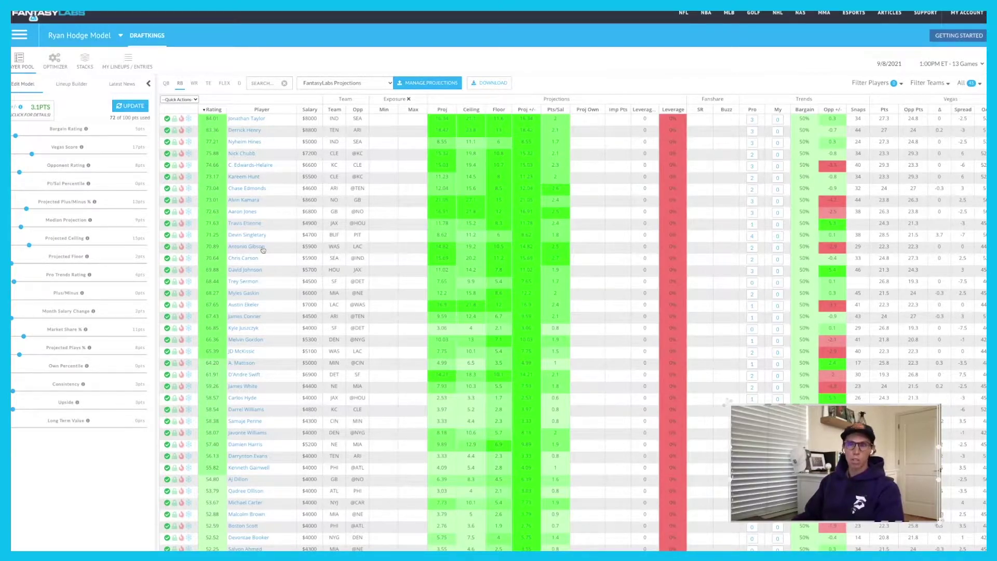
# Step: View the lineup builder, return to the model's weights and show the quarterback pool
pyautogui.click(72, 85)
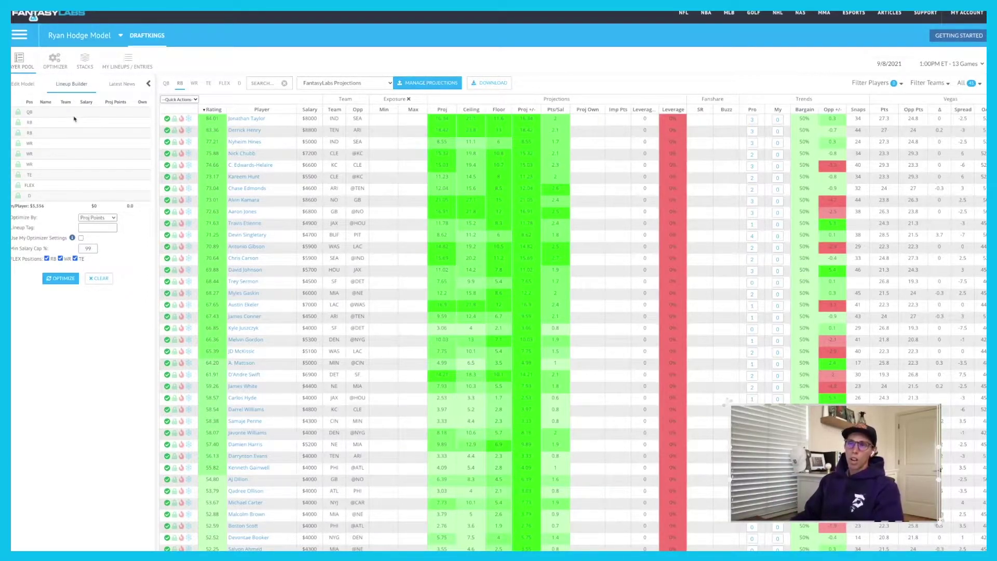
pyautogui.click(21, 87)
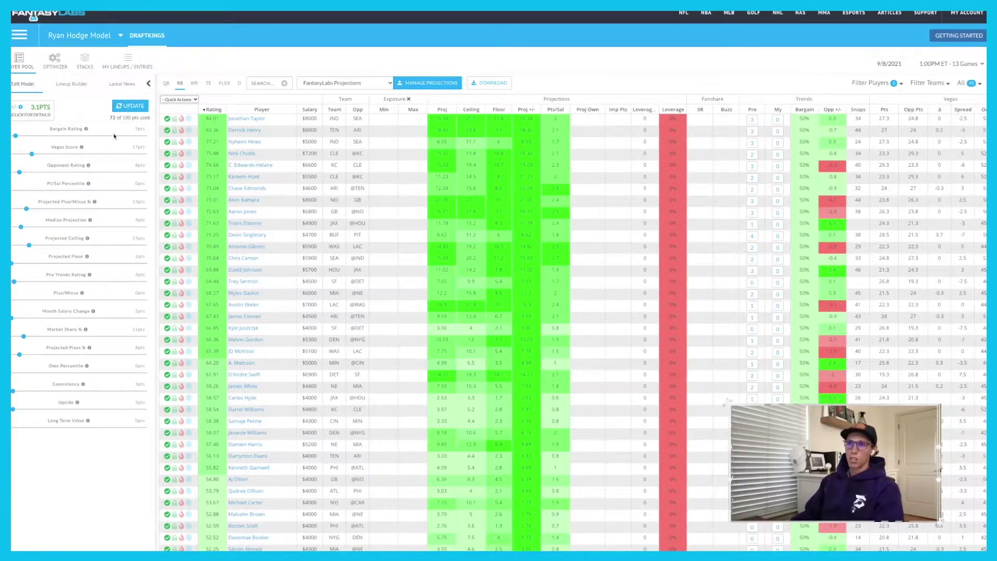
pyautogui.click(166, 83)
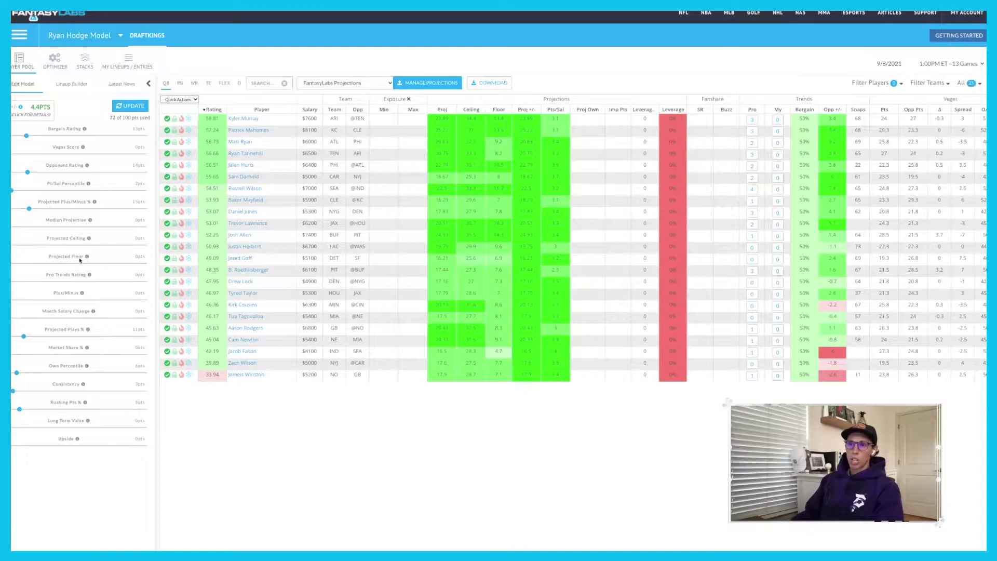
# Step: Open the model list and browse the available pro models down to the Tournament Model
pyautogui.click(120, 37)
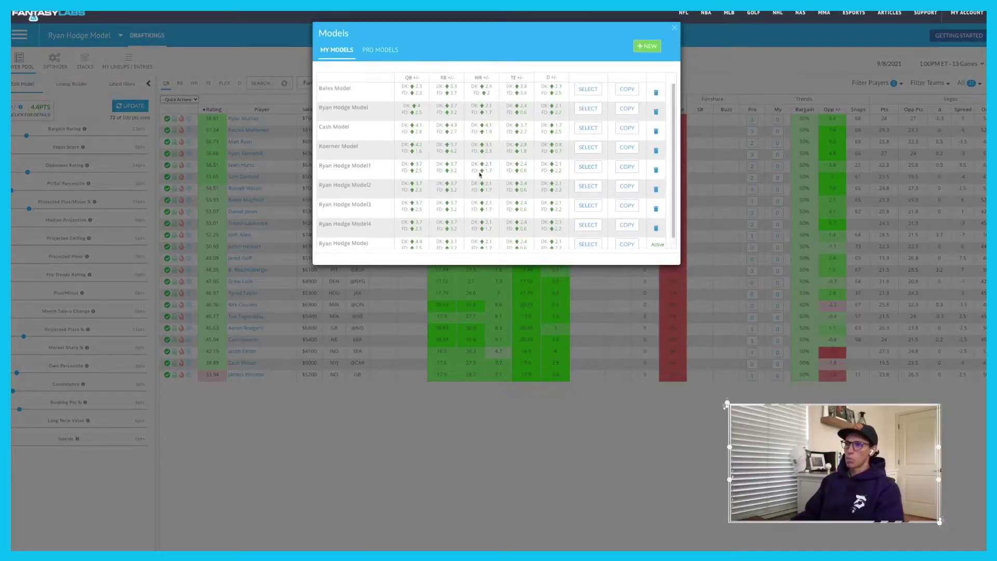
pyautogui.click(378, 52)
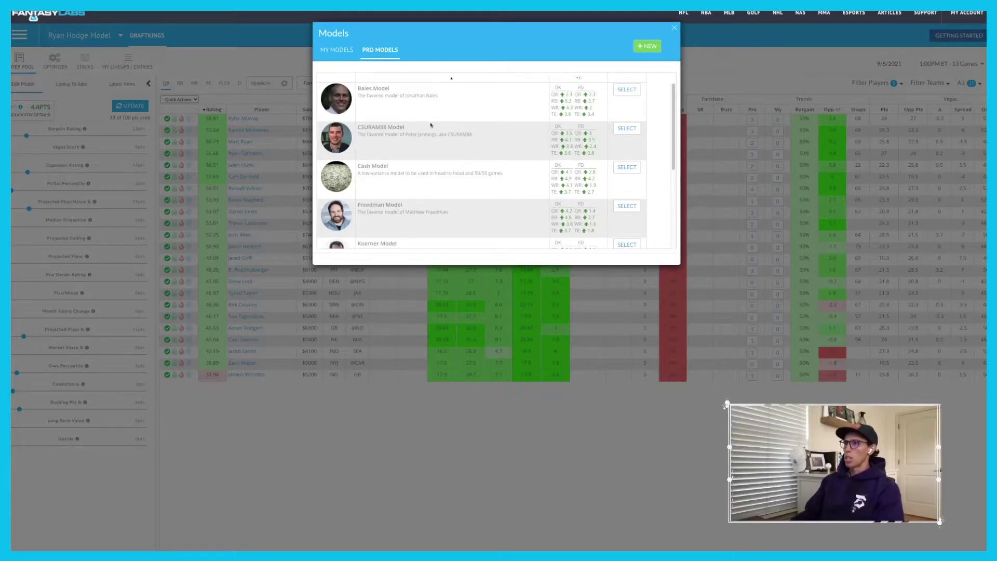
pyautogui.scroll(-4, 476, 140)
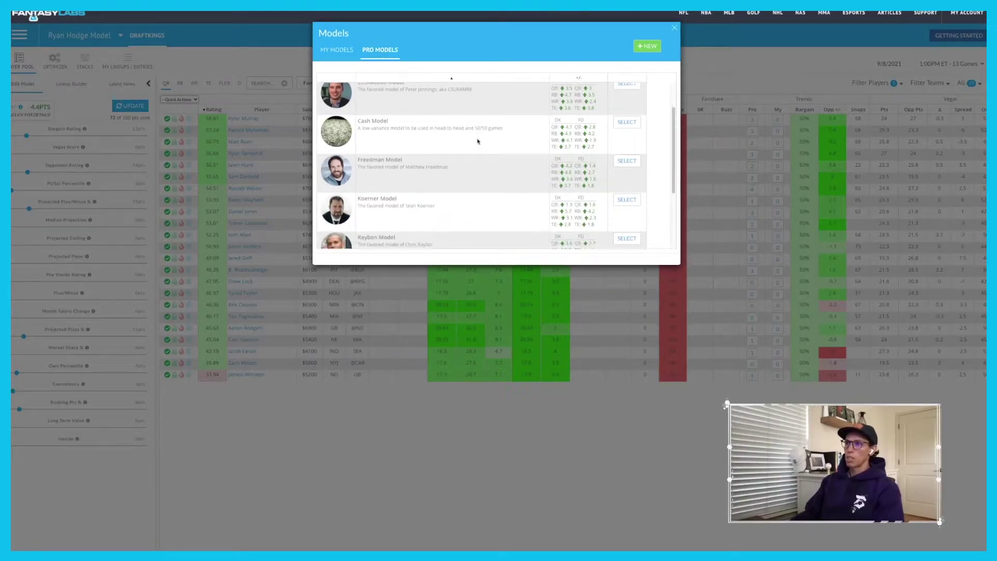
pyautogui.scroll(2, 478, 141)
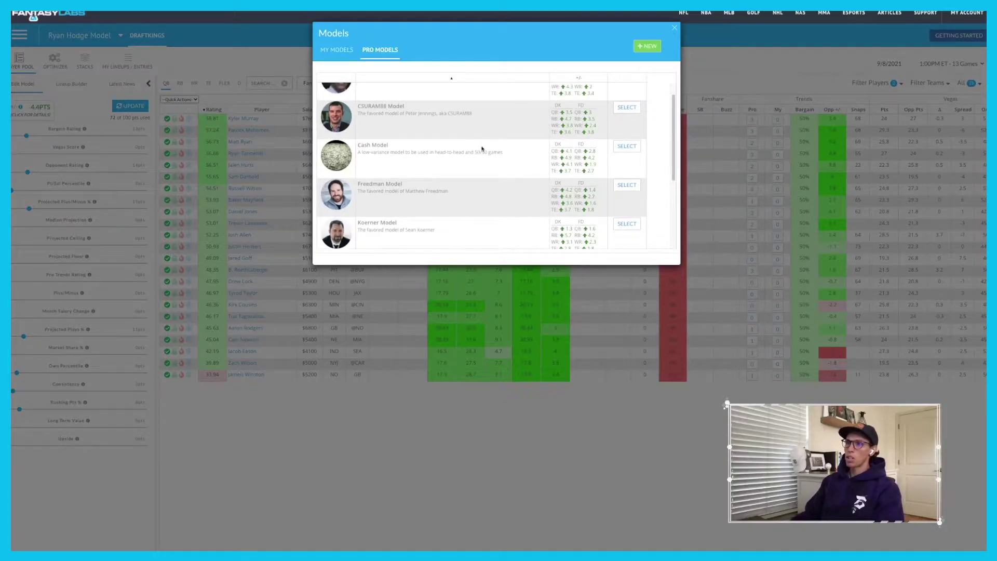
pyautogui.scroll(-5, 458, 148)
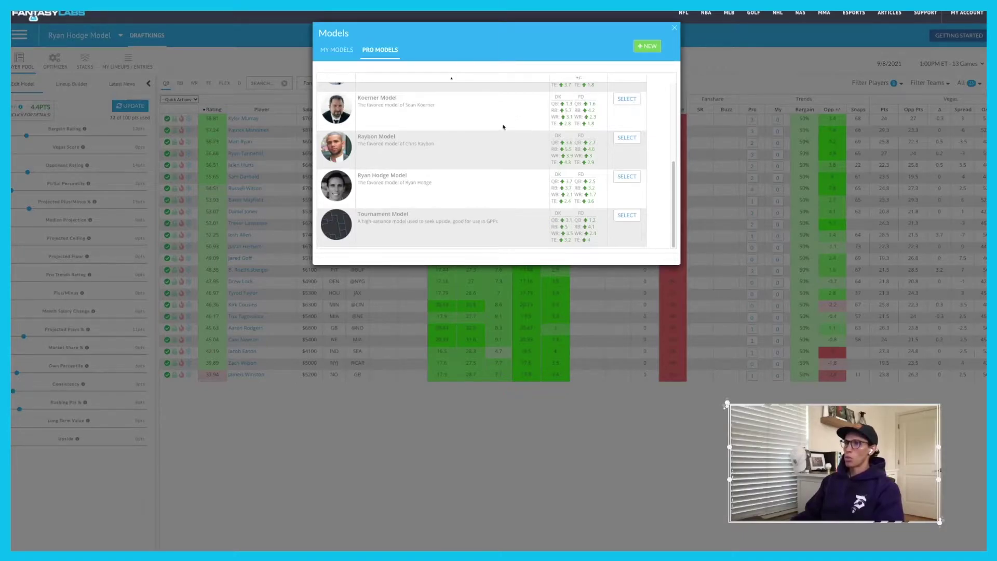
pyautogui.click(647, 45)
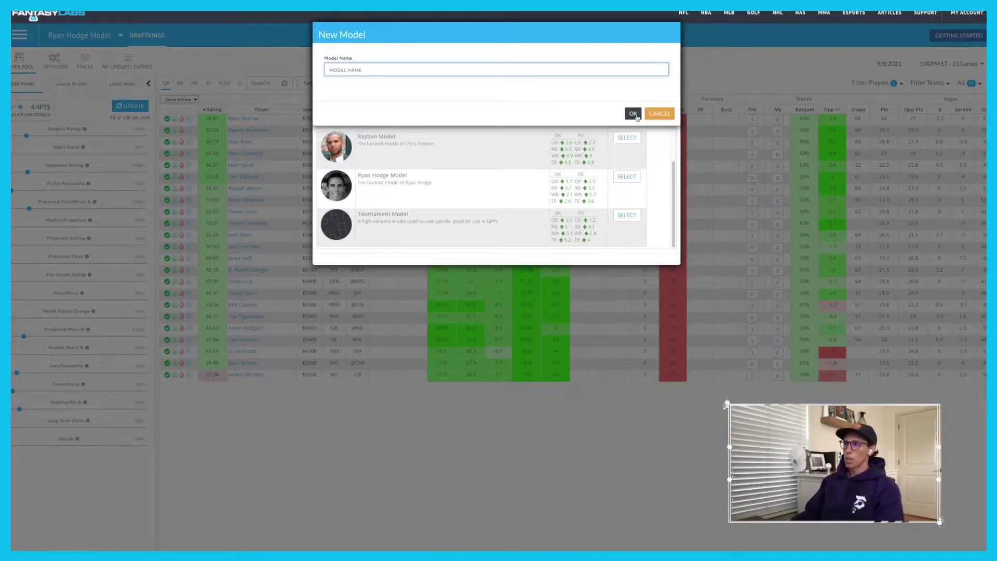
pyautogui.click(636, 116)
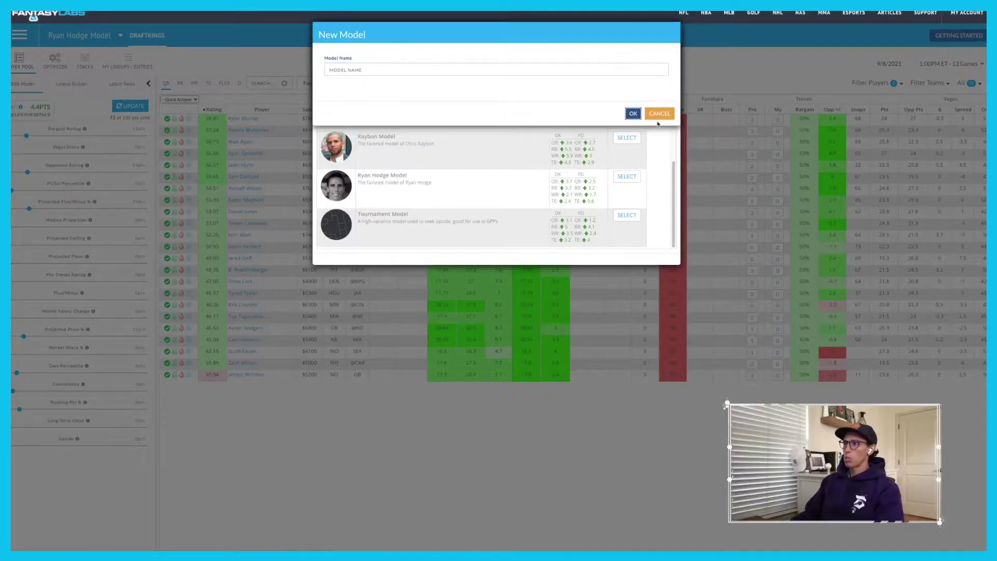
pyautogui.click(651, 114)
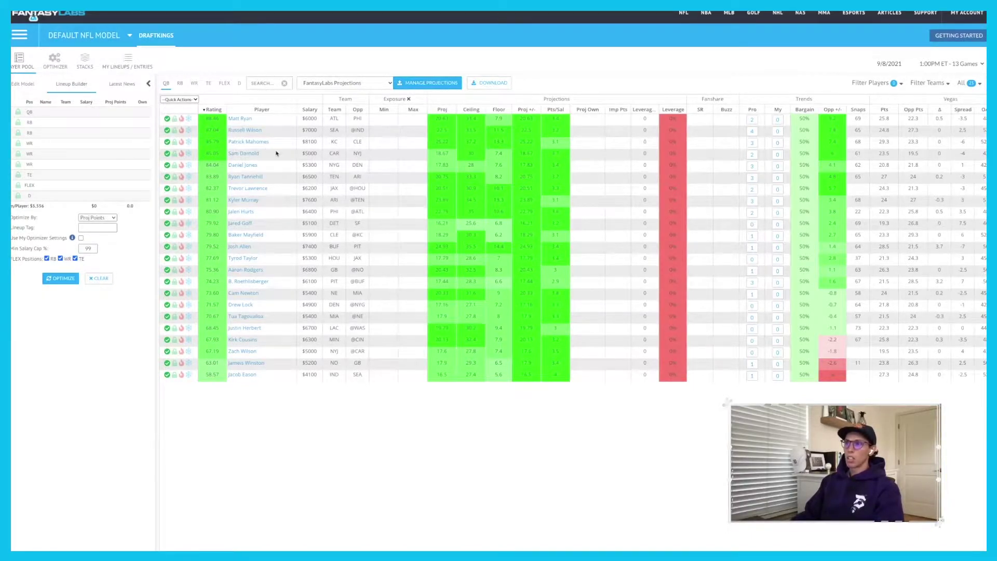
# Step: Show the model's weights and load the Ryan Hodge Model from the pro models
pyautogui.click(23, 83)
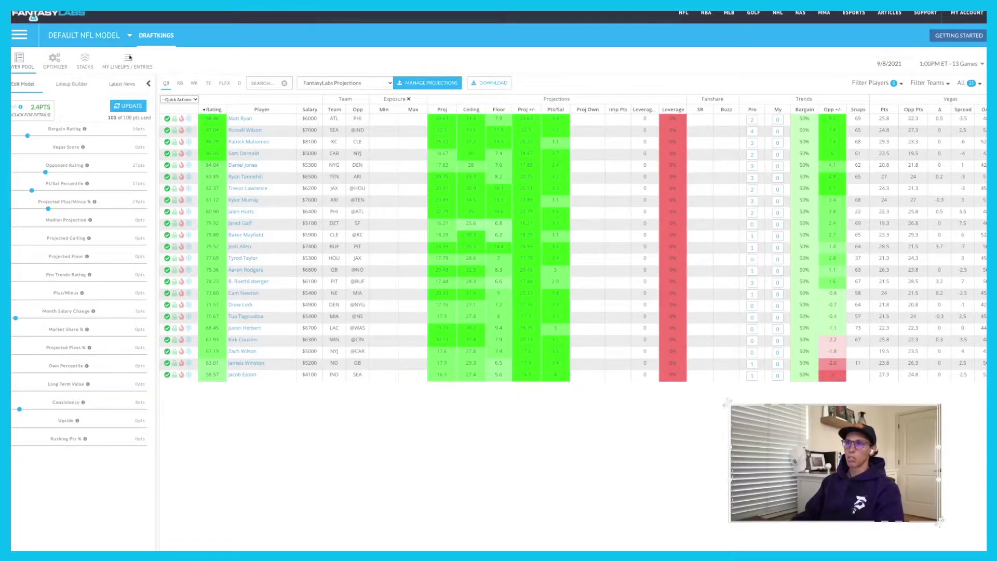
pyautogui.click(129, 35)
pyautogui.scroll(-3, 486, 227)
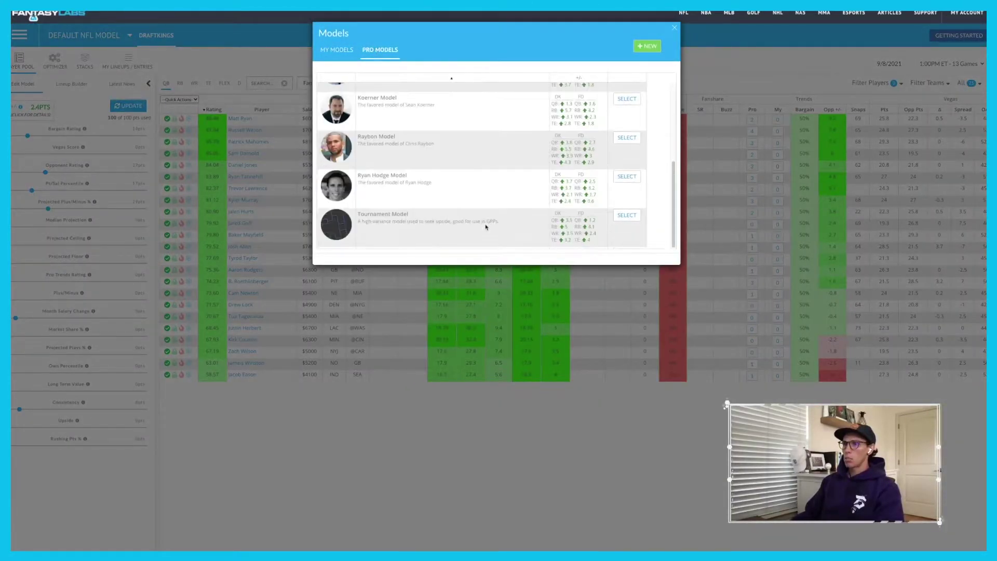
pyautogui.click(627, 177)
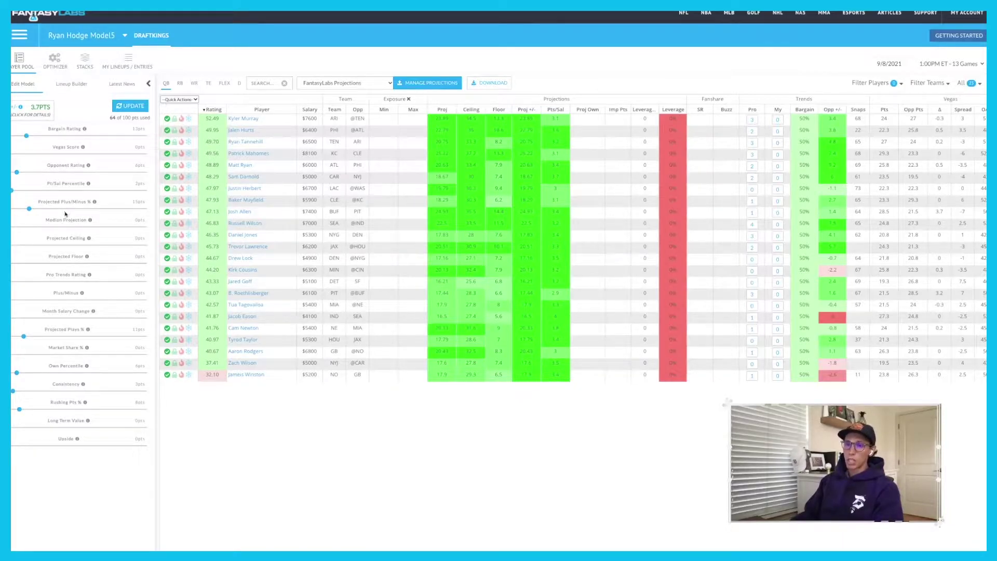
# Step: Examine the explanations of the rating factors and the Vegas columns in the quarterback table
pyautogui.moveTo(89, 165)
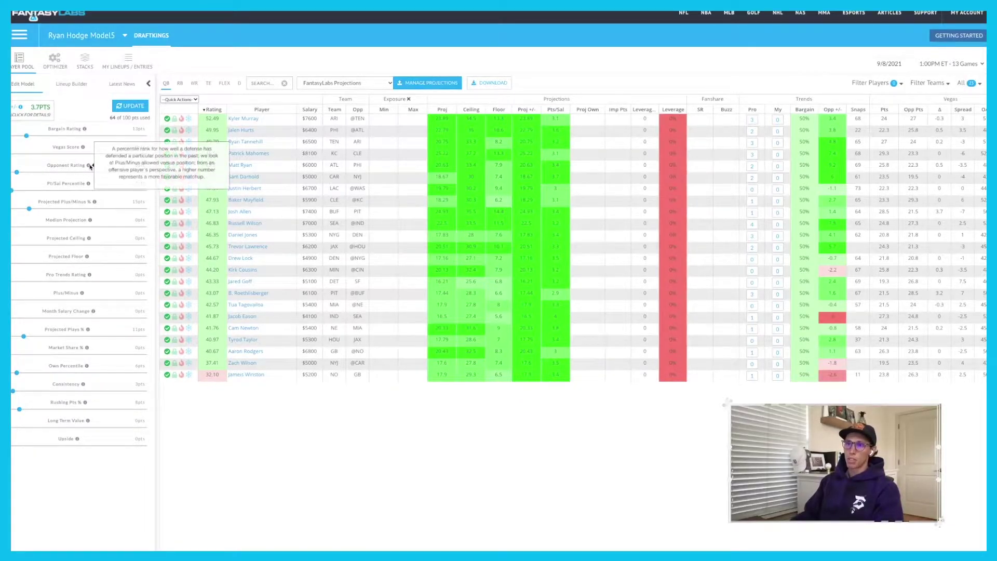
pyautogui.moveTo(89, 184)
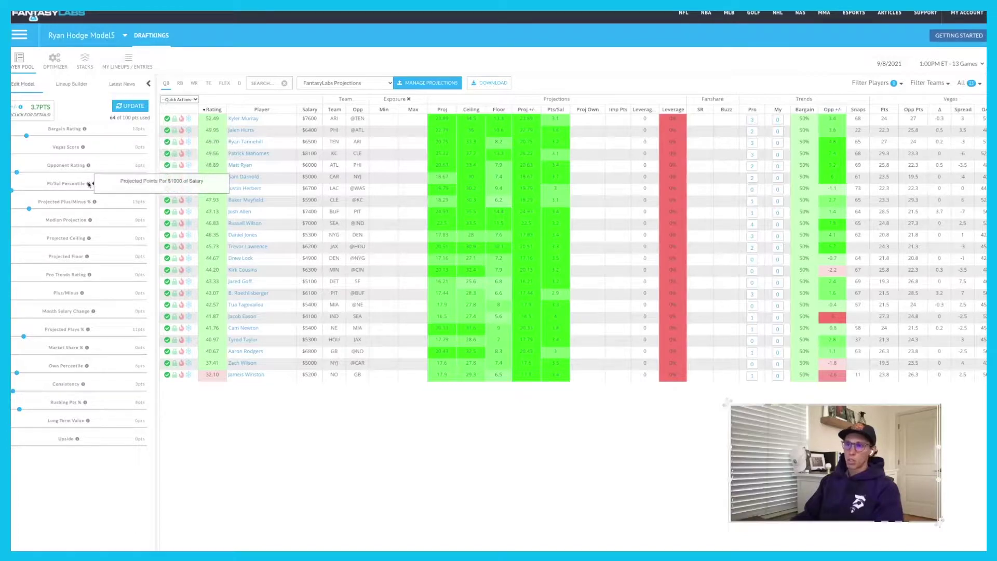
pyautogui.moveTo(91, 221)
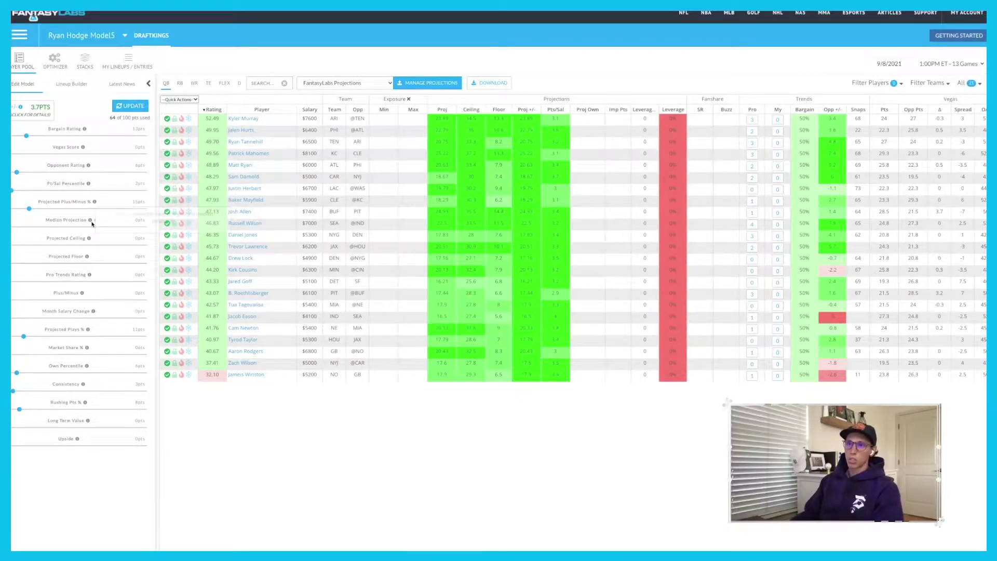
pyautogui.moveTo(89, 240)
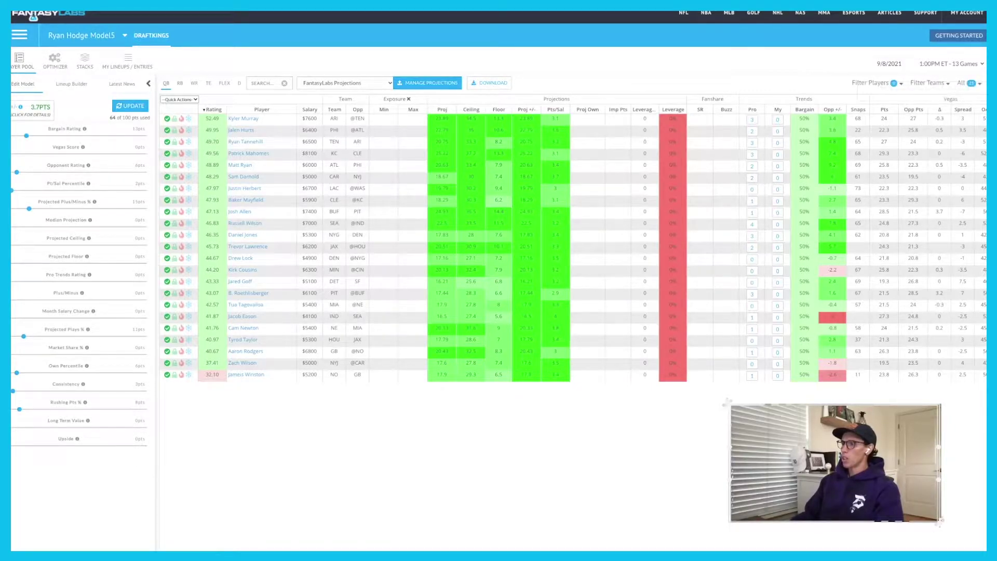
pyautogui.hscroll(5, 959, 114)
pyautogui.hscroll(2, 705, 137)
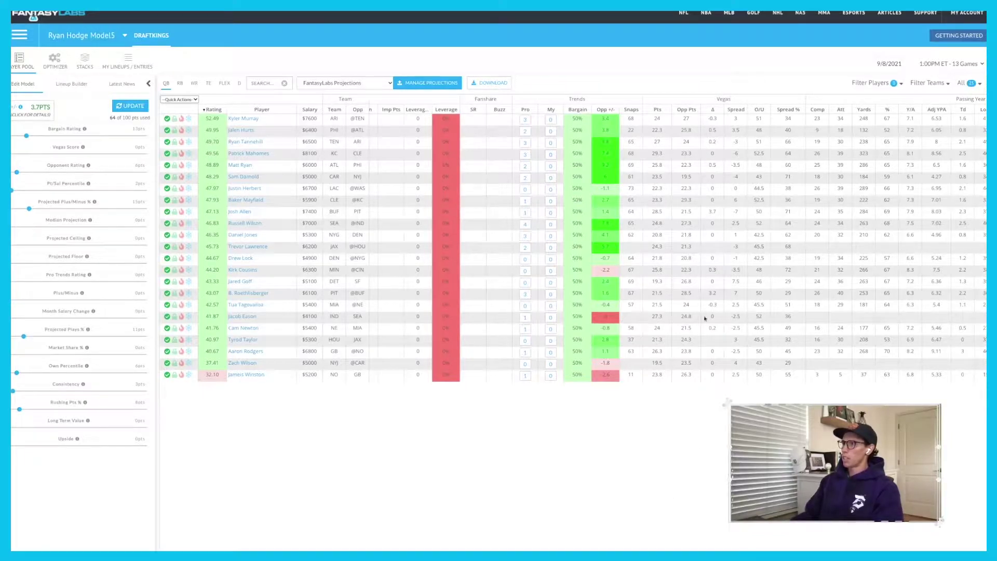
pyautogui.hscroll(-8, 571, 249)
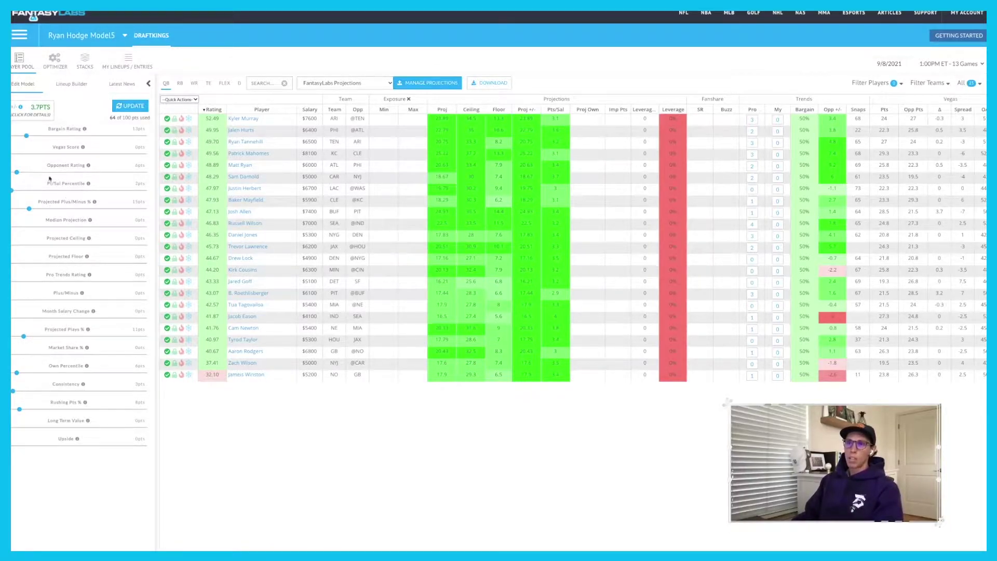
# Step: Set the quarterback weights for Vegas Score to 17 points, Median Projection to 10 and Projected Ceiling to 9
pyautogui.moveTo(12, 154); pyautogui.dragTo(33, 157)
pyautogui.moveTo(12, 227); pyautogui.dragTo(21, 229)
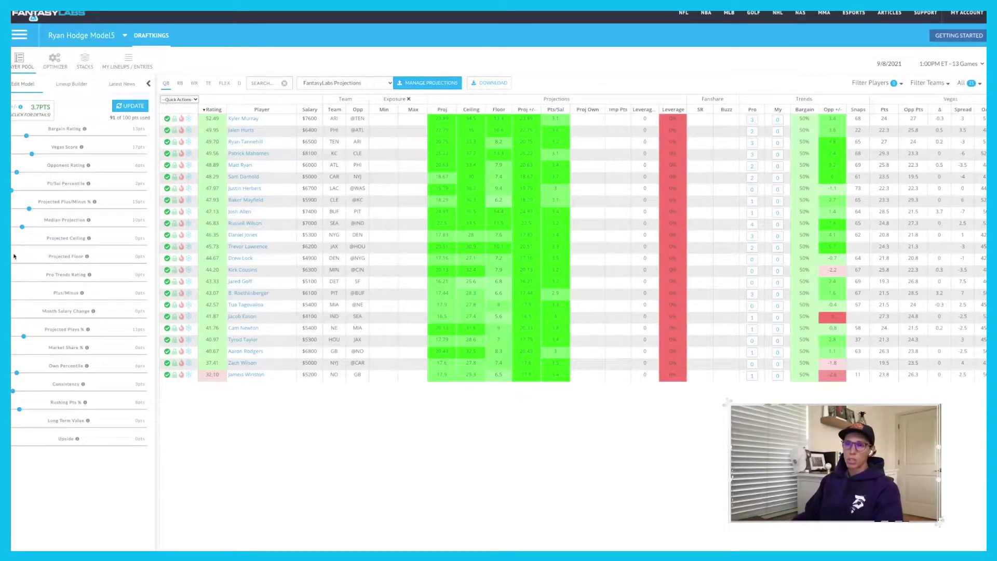
pyautogui.moveTo(11, 245); pyautogui.dragTo(21, 245)
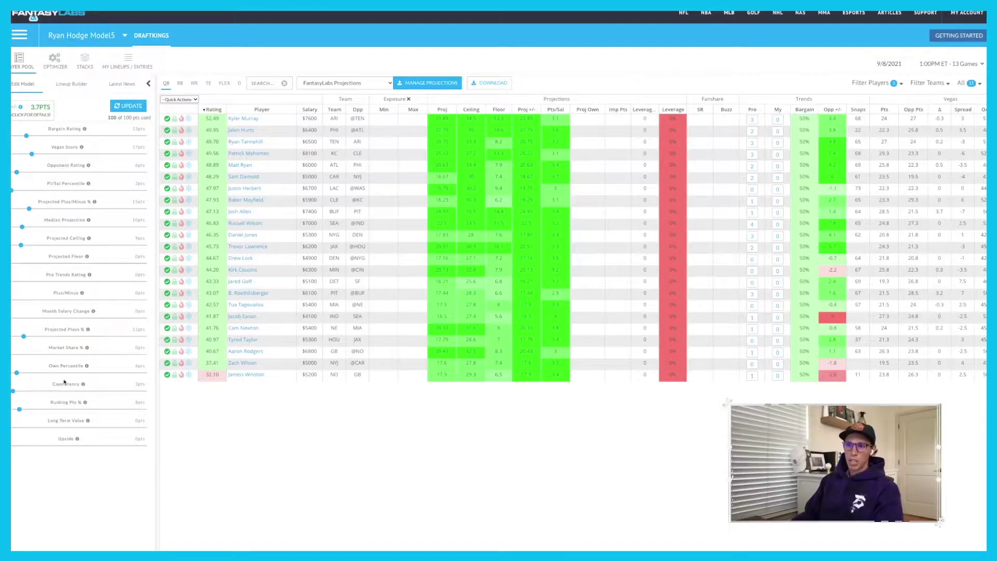
# Step: Set the quarterback weights for Own Percentile to 0 points and Consistency to 6 points
pyautogui.moveTo(17, 373); pyautogui.dragTo(12, 374)
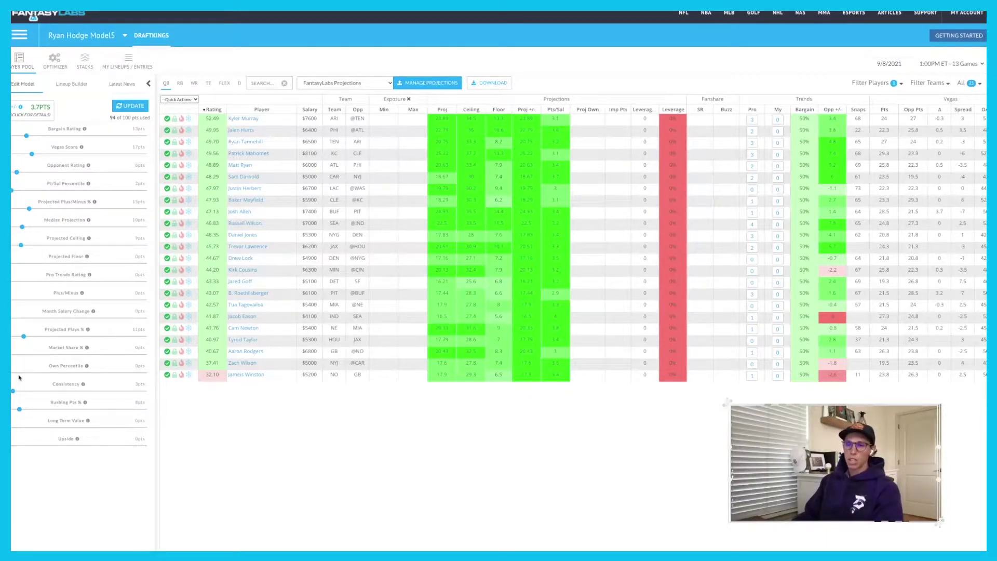
pyautogui.click(15, 392)
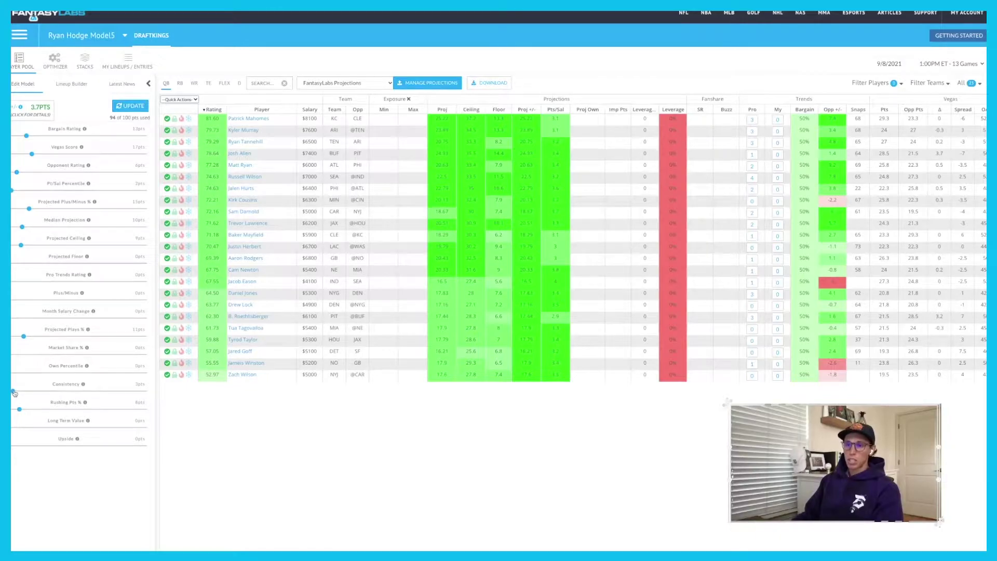
pyautogui.moveTo(15, 392); pyautogui.dragTo(17, 392)
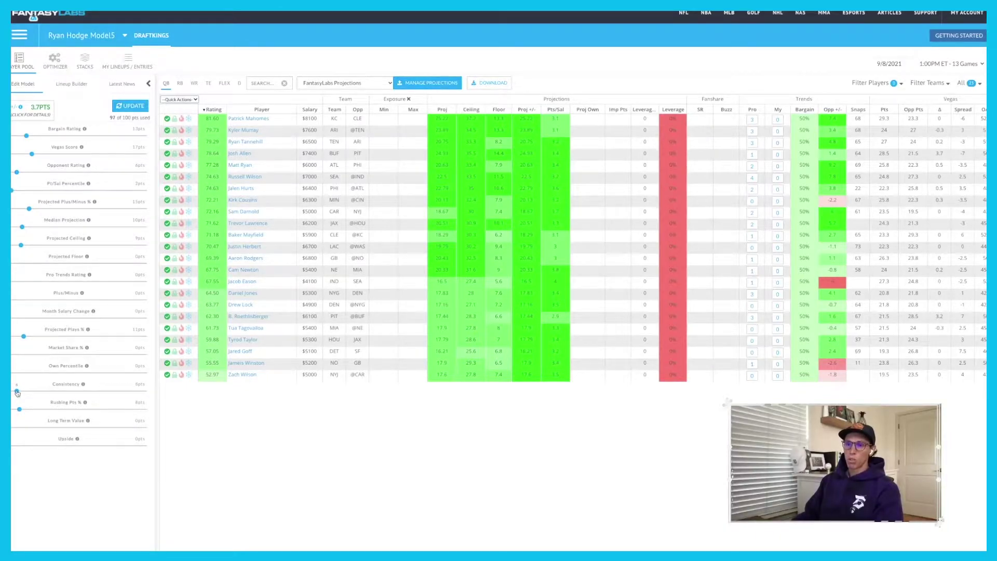
pyautogui.moveTo(83, 384)
# Step: Set the quarterback weights for Rushing Pts % to 4 points, Opponent Rating to 9 and Projected Plus/Minus % to 19
pyautogui.moveTo(19, 410); pyautogui.dragTo(13, 410)
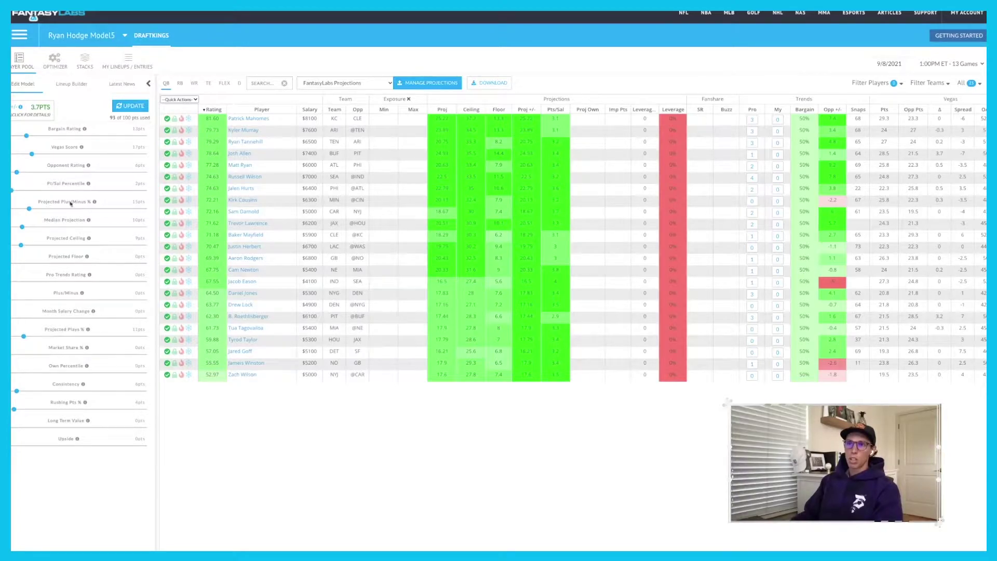
pyautogui.moveTo(17, 172); pyautogui.dragTo(21, 173)
pyautogui.moveTo(29, 209); pyautogui.dragTo(35, 210)
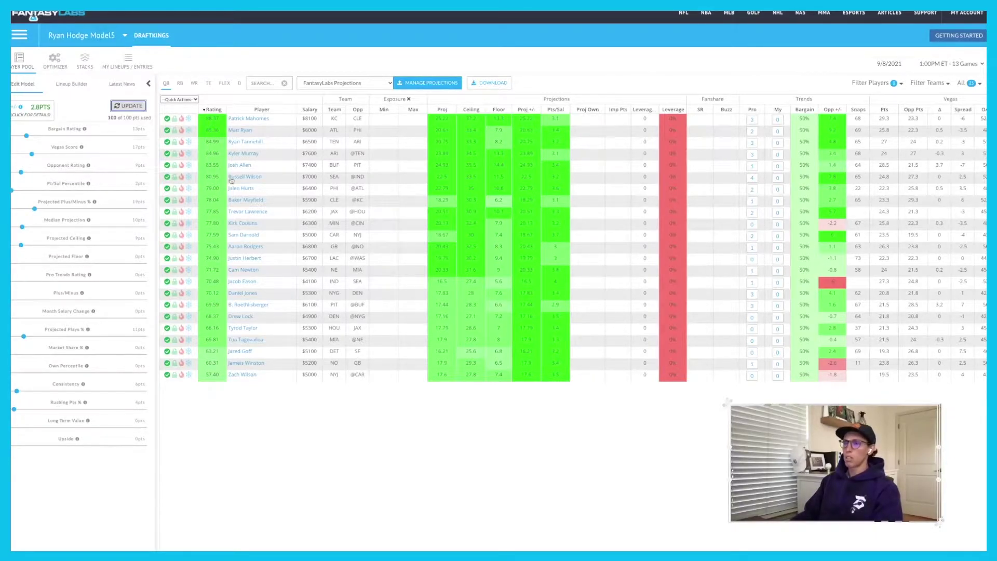
pyautogui.moveTo(210, 111)
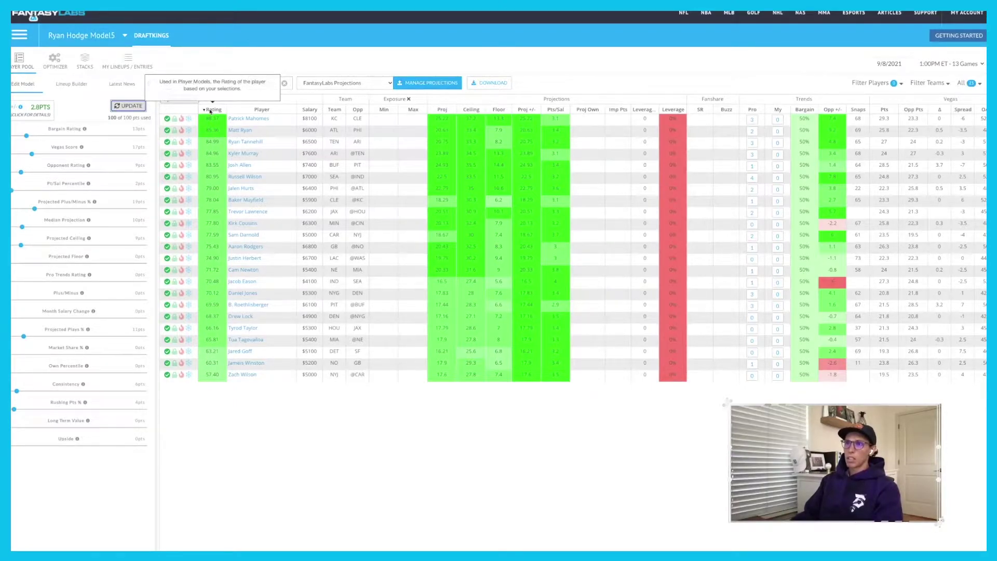
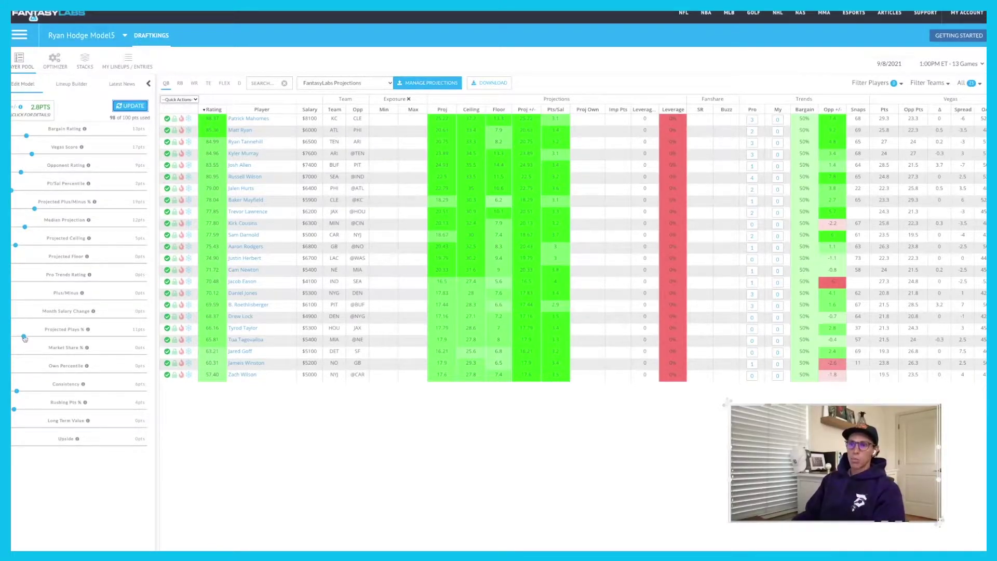
# Step: Set the quarterback weight for Projected Plays % to 13 points and update the player ratings
pyautogui.moveTo(24, 338); pyautogui.dragTo(26, 336)
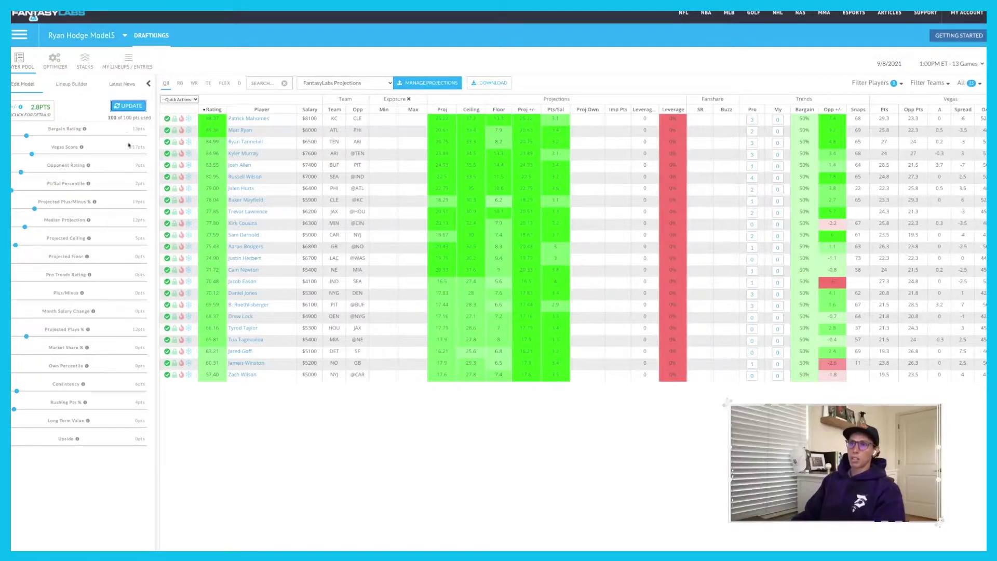
pyautogui.click(127, 106)
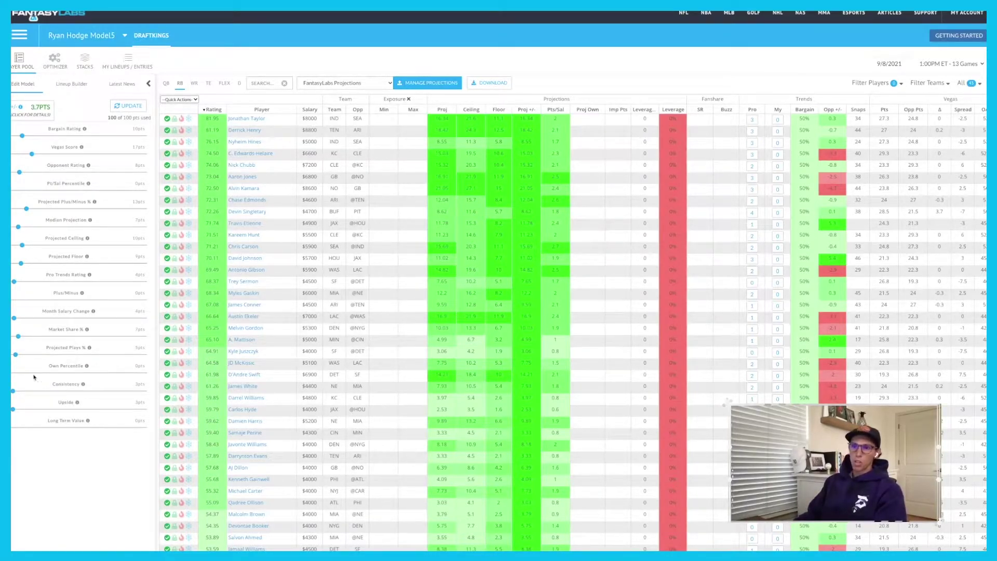
# Step: Set the running back weights for Bargain Rating to 5 points, Opponent Rating to 12, Market Share % to 8 and Pro Trends Rating to 0
pyautogui.click(13, 410)
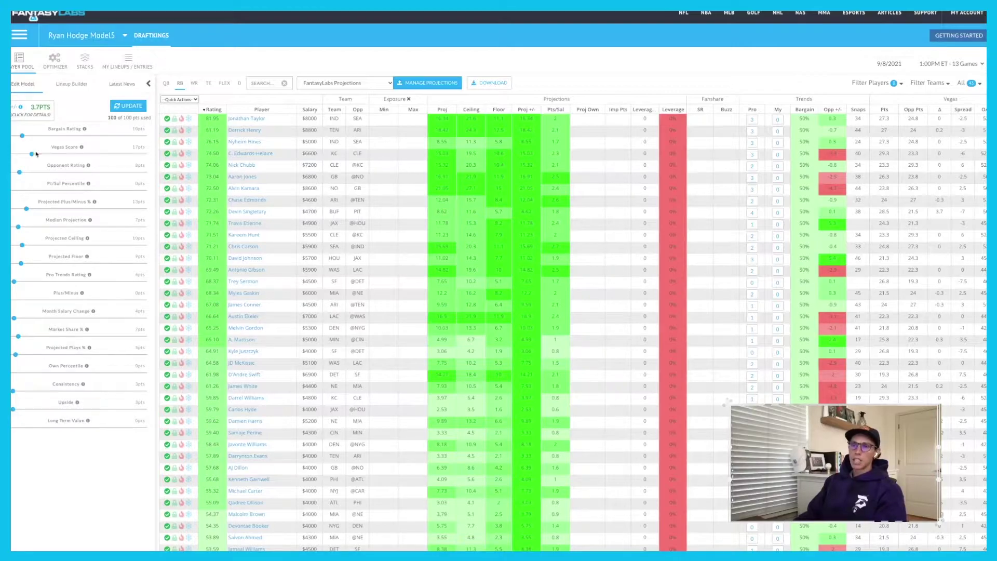
pyautogui.moveTo(22, 136); pyautogui.dragTo(15, 138)
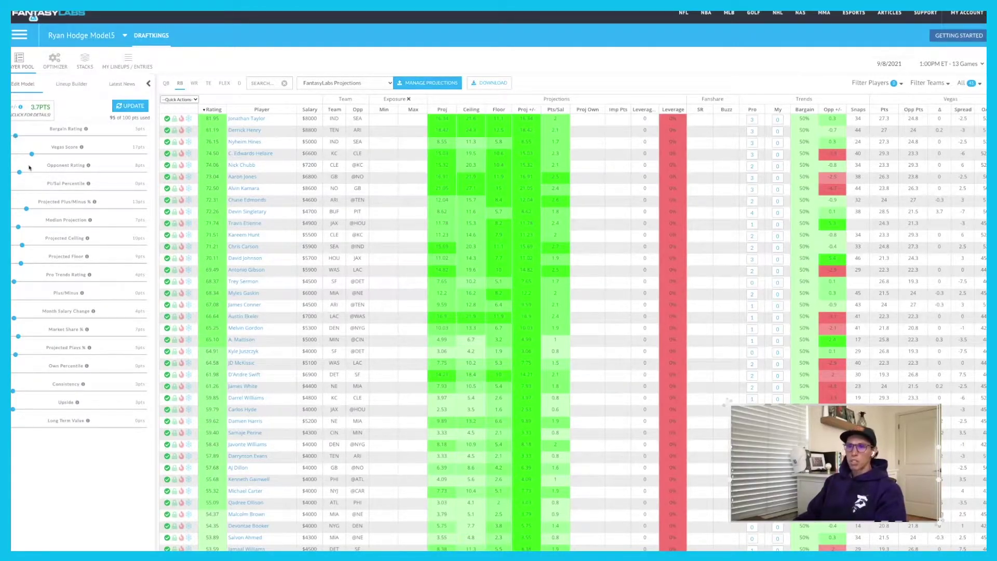
pyautogui.moveTo(20, 173); pyautogui.dragTo(24, 172)
pyautogui.moveTo(18, 337); pyautogui.dragTo(23, 337)
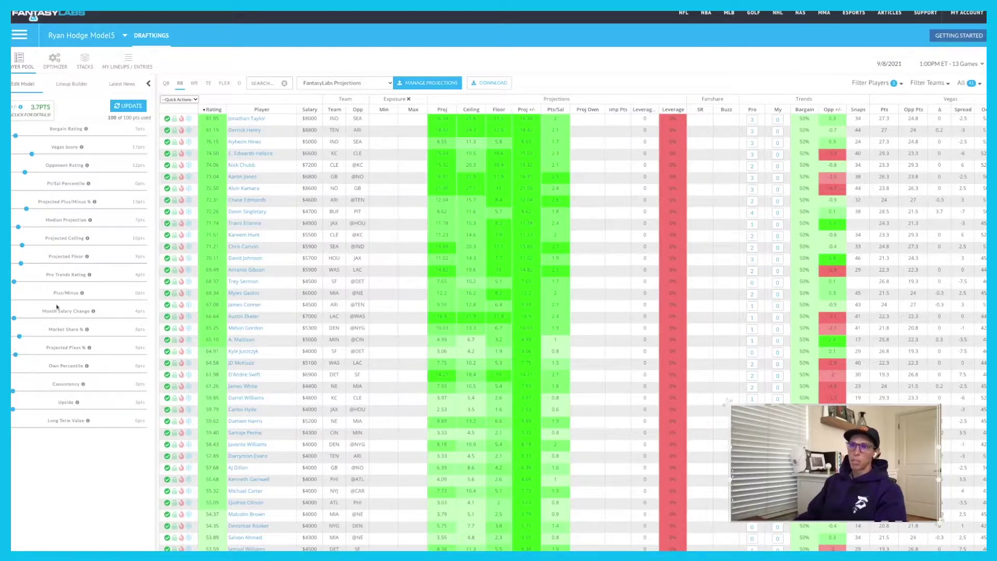
pyautogui.moveTo(14, 281); pyautogui.dragTo(11, 285)
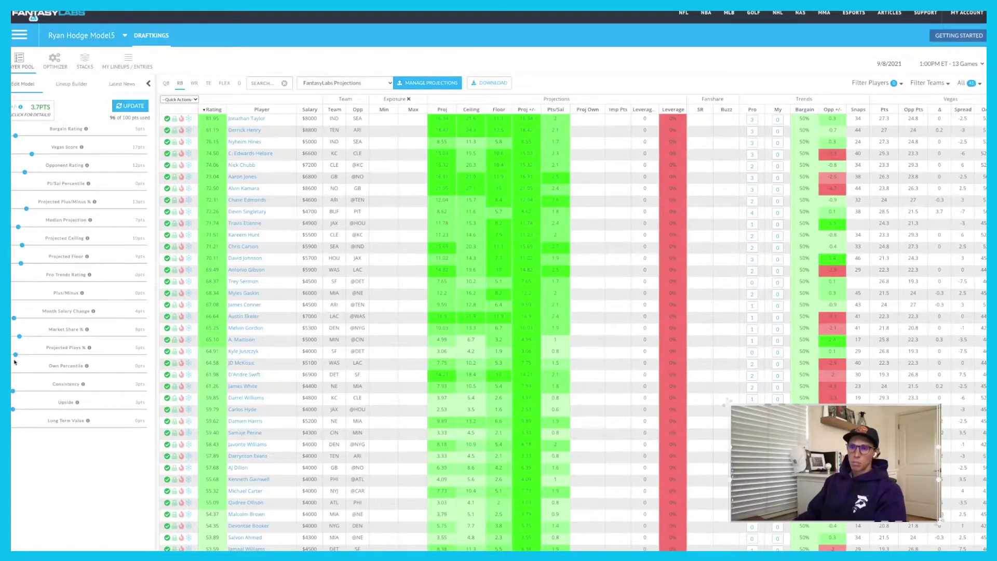
# Step: Set the running back weight for Projected Plays % to 9 points and update the player ratings
pyautogui.moveTo(15, 355); pyautogui.dragTo(21, 355)
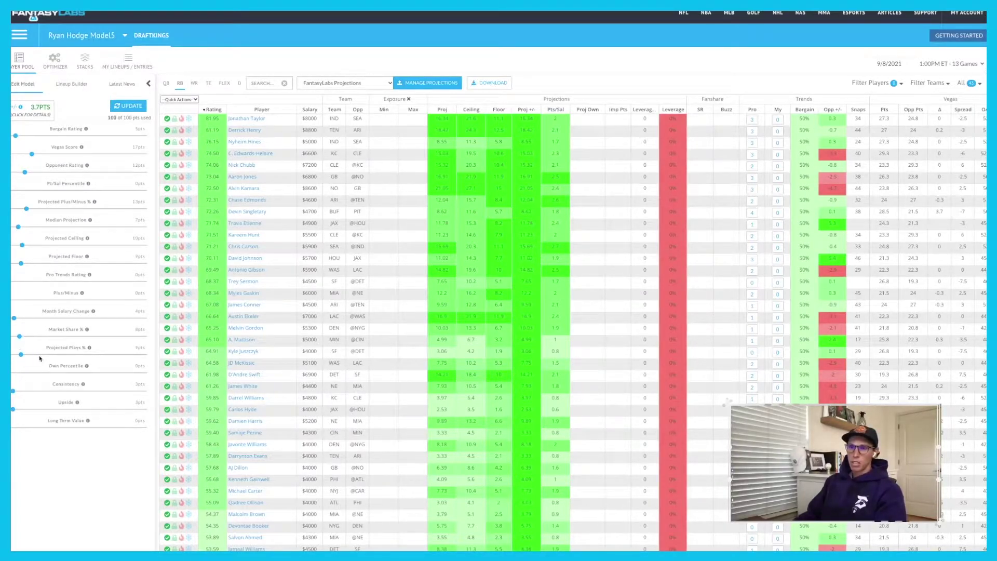
pyautogui.click(132, 108)
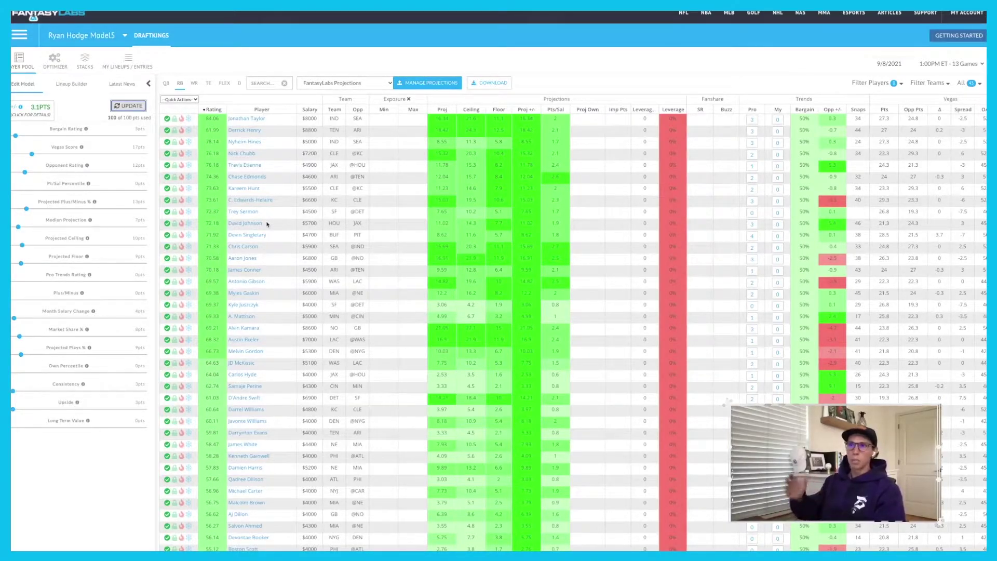
pyautogui.click(81, 37)
pyautogui.click(97, 37)
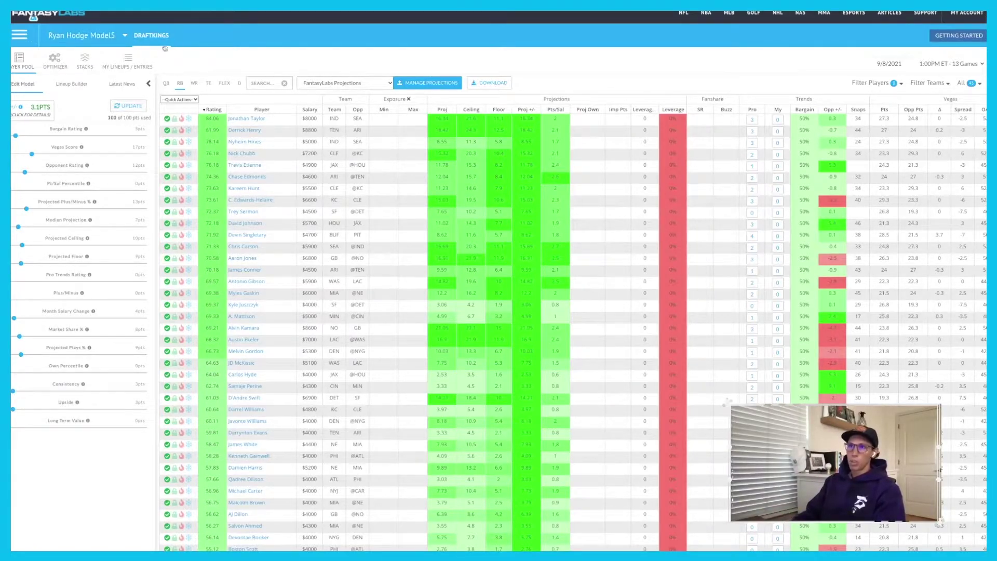
pyautogui.click(125, 37)
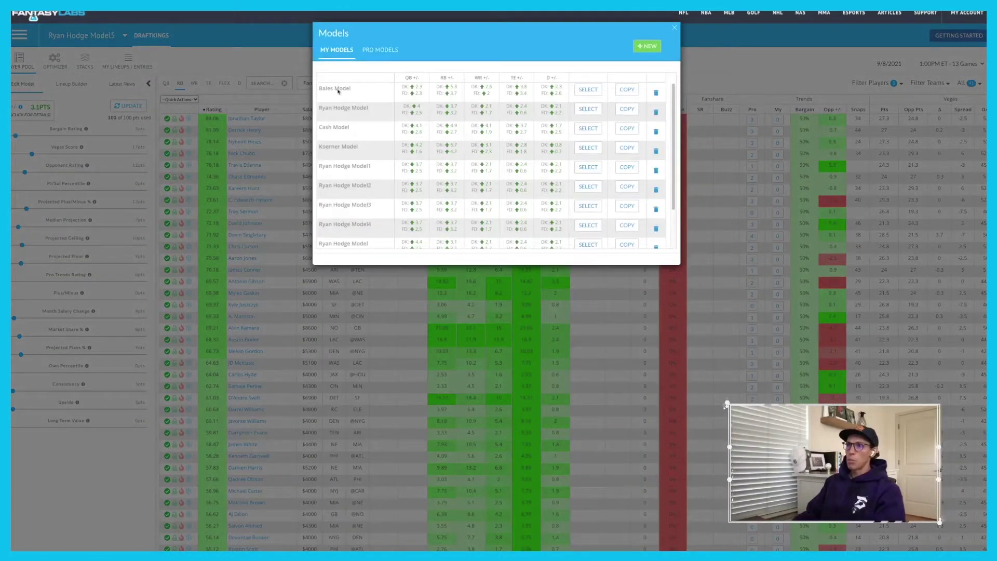
pyautogui.scroll(-3, 388, 196)
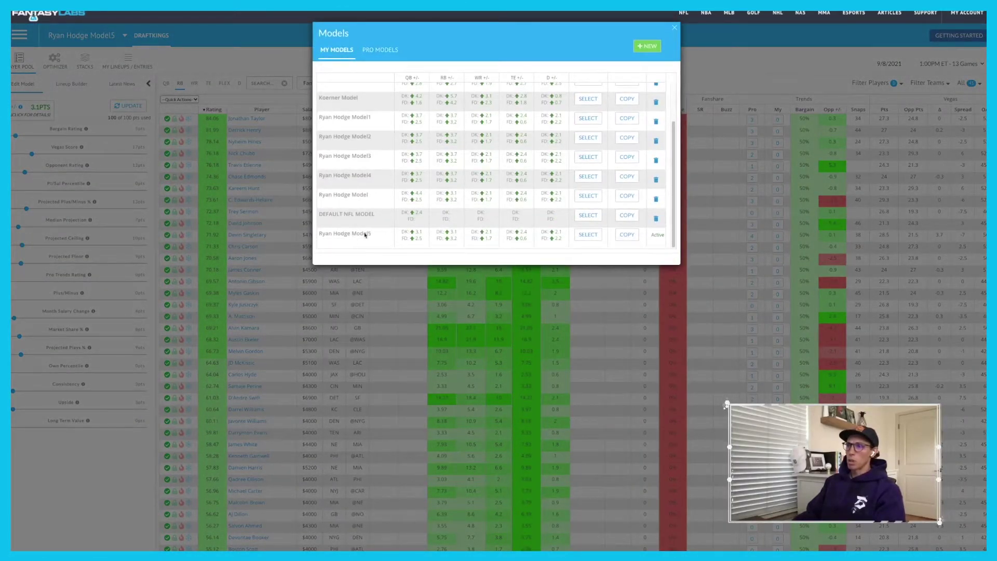
pyautogui.scroll(1, 369, 236)
pyautogui.scroll(-1, 358, 235)
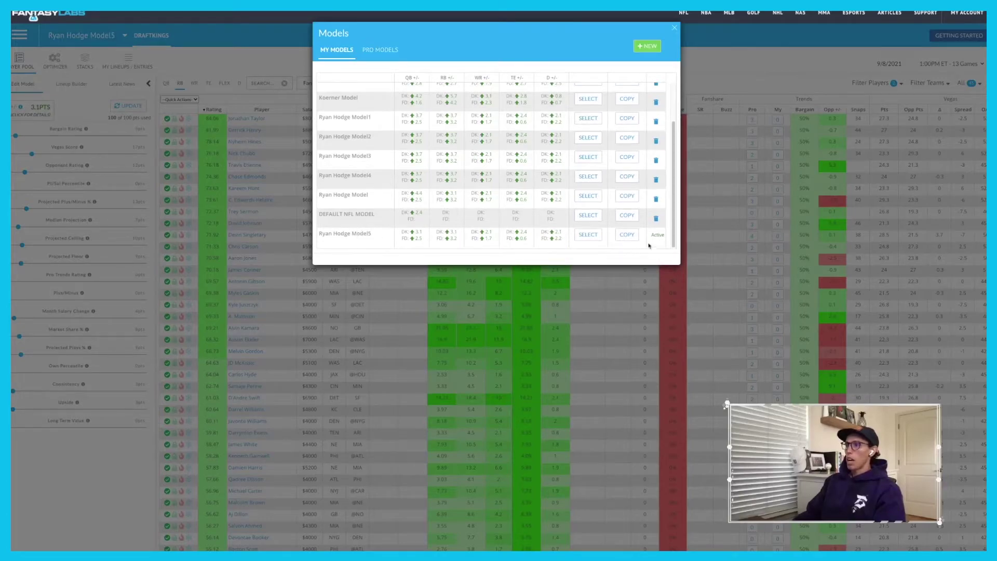
pyautogui.click(629, 236)
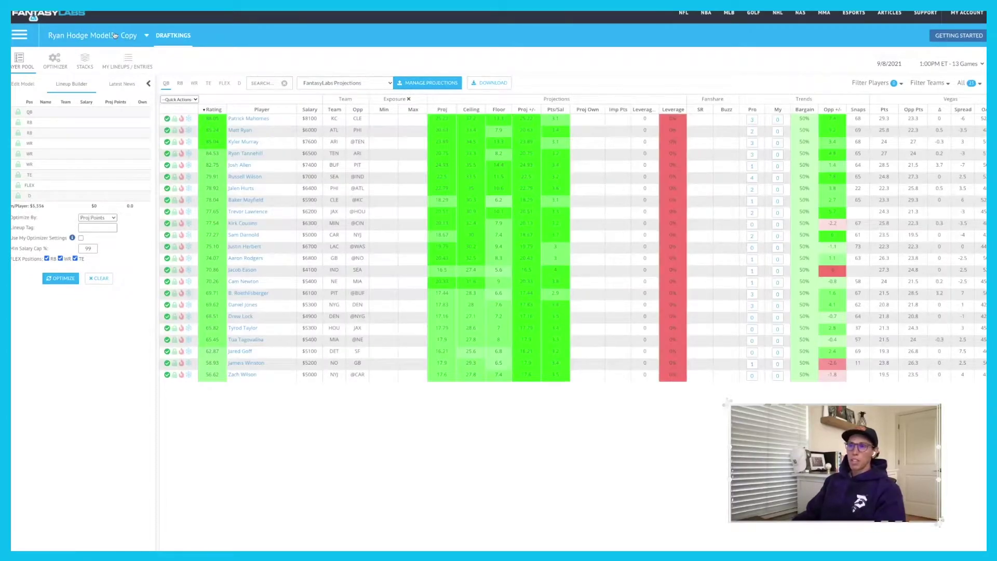
# Step: Review the copied model's running back and tight end ratings, check the tight end factor weights, and return to the lineup builder
pyautogui.click(180, 83)
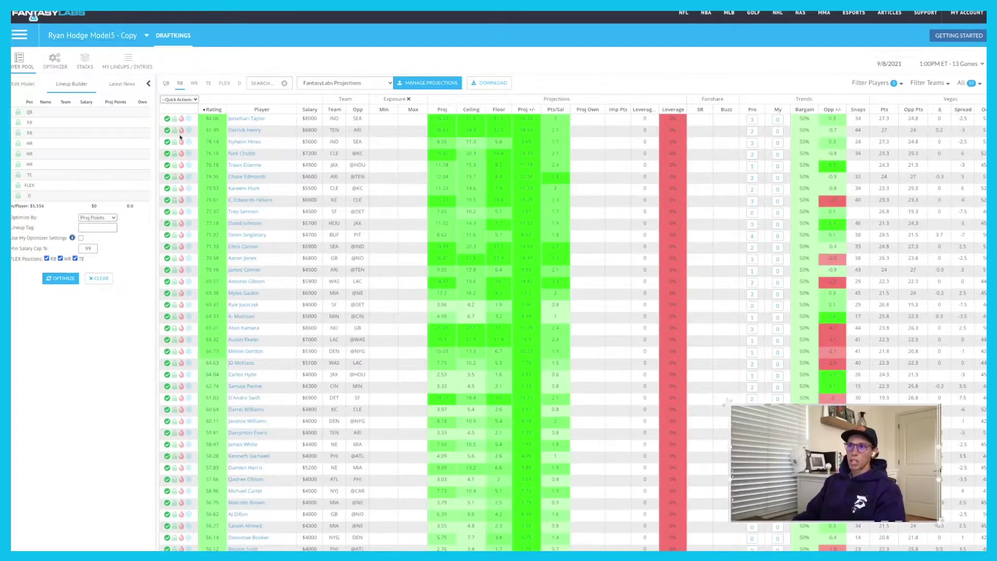
pyautogui.click(208, 83)
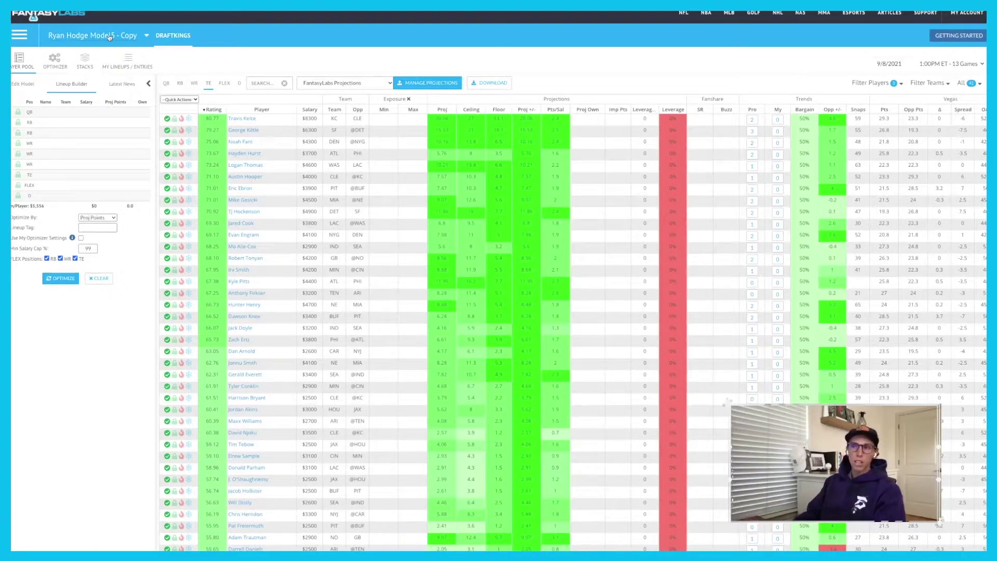
pyautogui.click(23, 83)
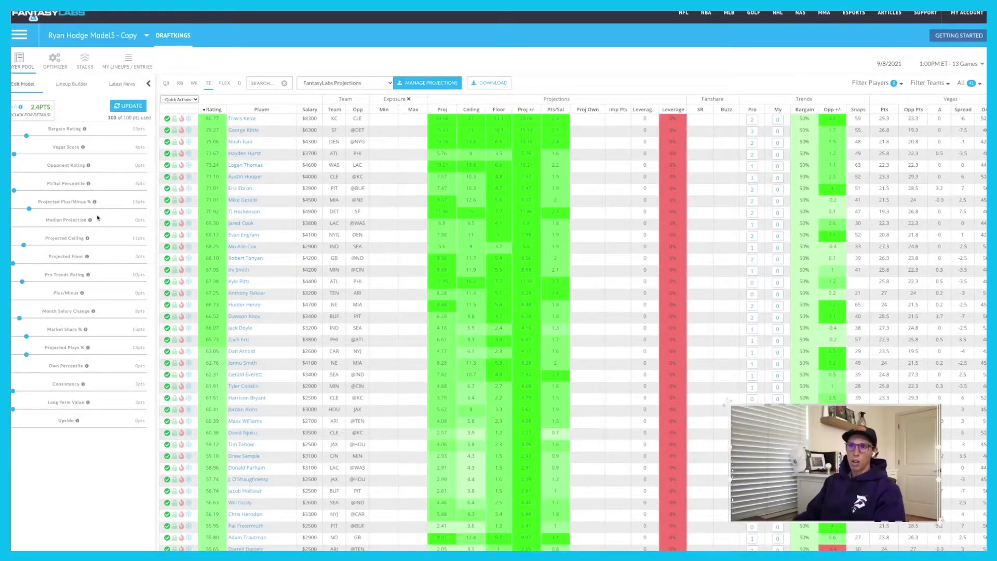
pyautogui.moveTo(90, 185)
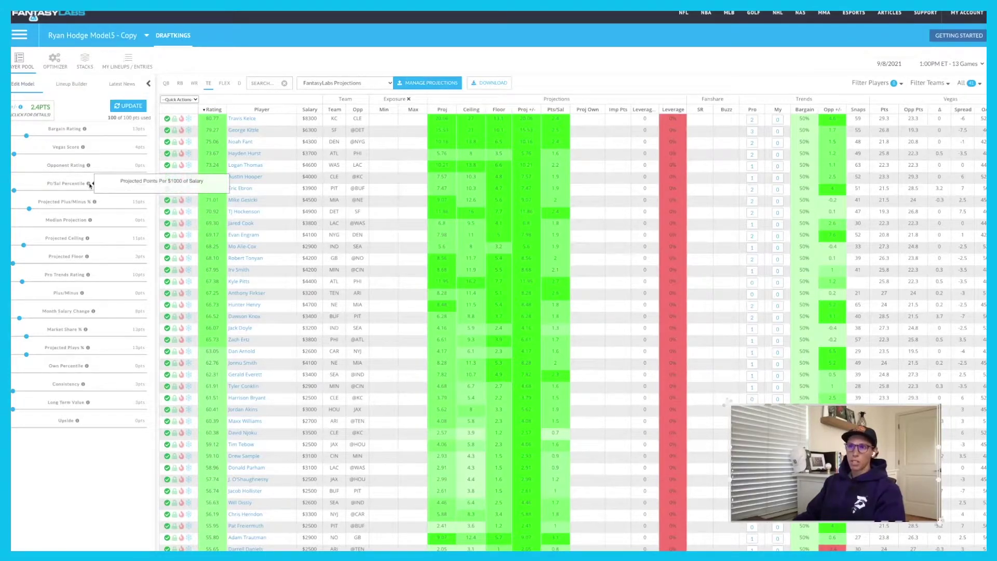
pyautogui.moveTo(96, 203)
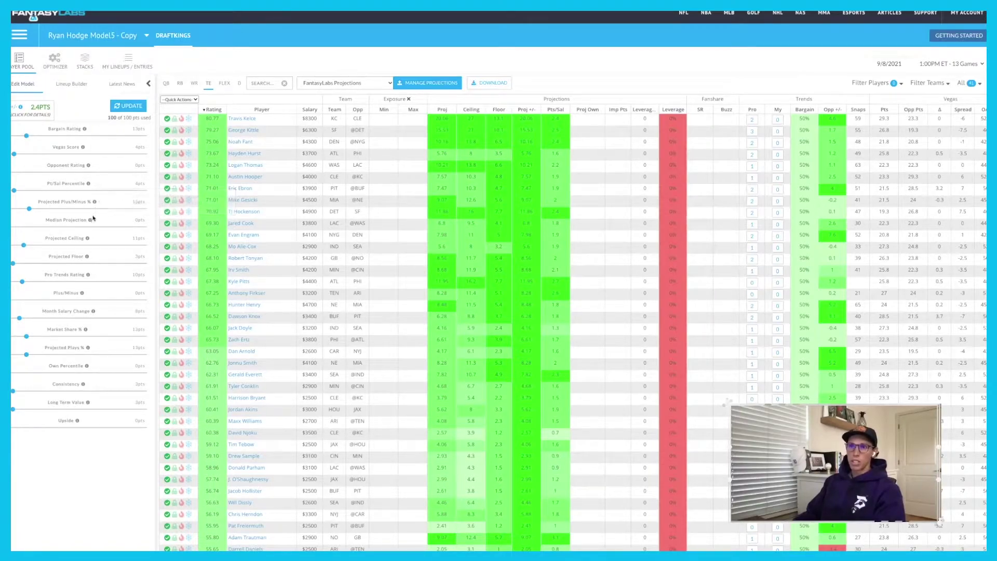
pyautogui.moveTo(92, 222)
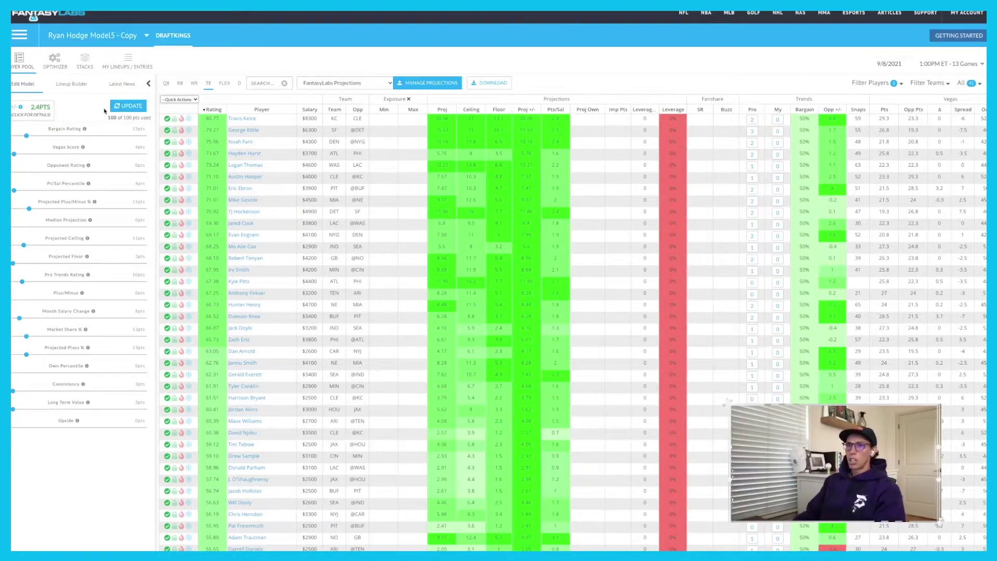
pyautogui.click(76, 84)
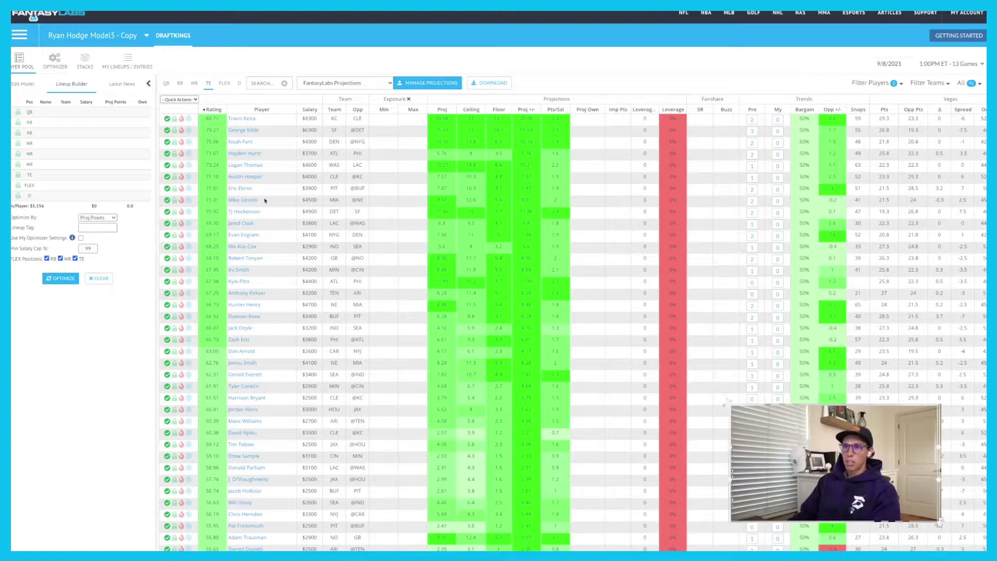
# Step: Sort the quarterbacks by Opp +/- from highest to lowest and lock Russell Wilson into the lineup
pyautogui.click(167, 84)
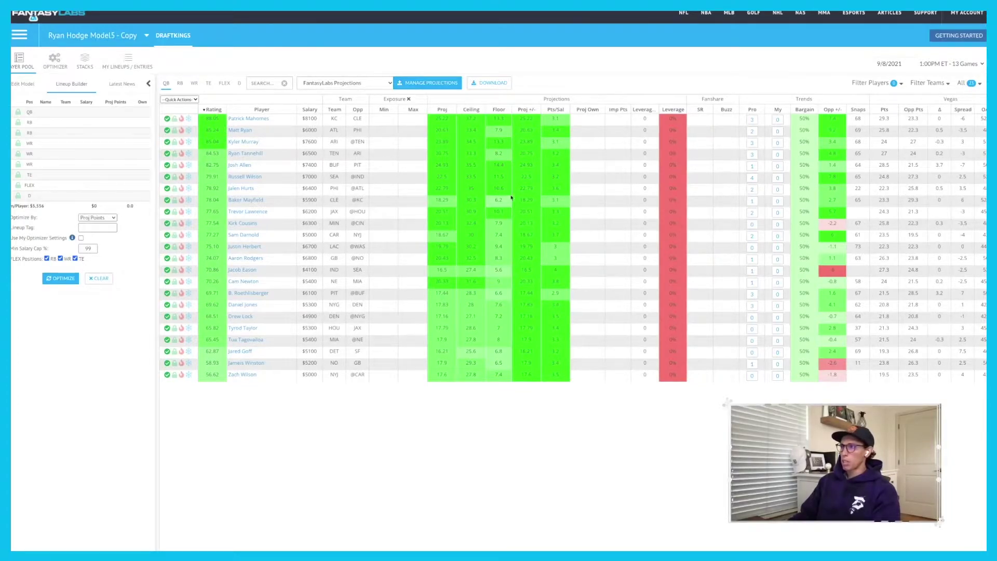
pyautogui.hscroll(10, 571, 238)
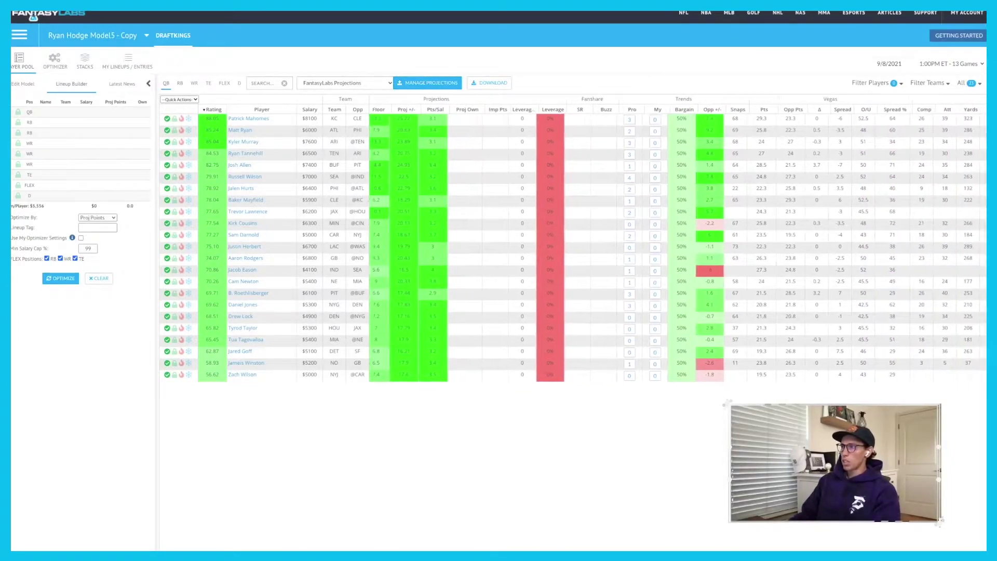
pyautogui.hscroll(10, 571, 239)
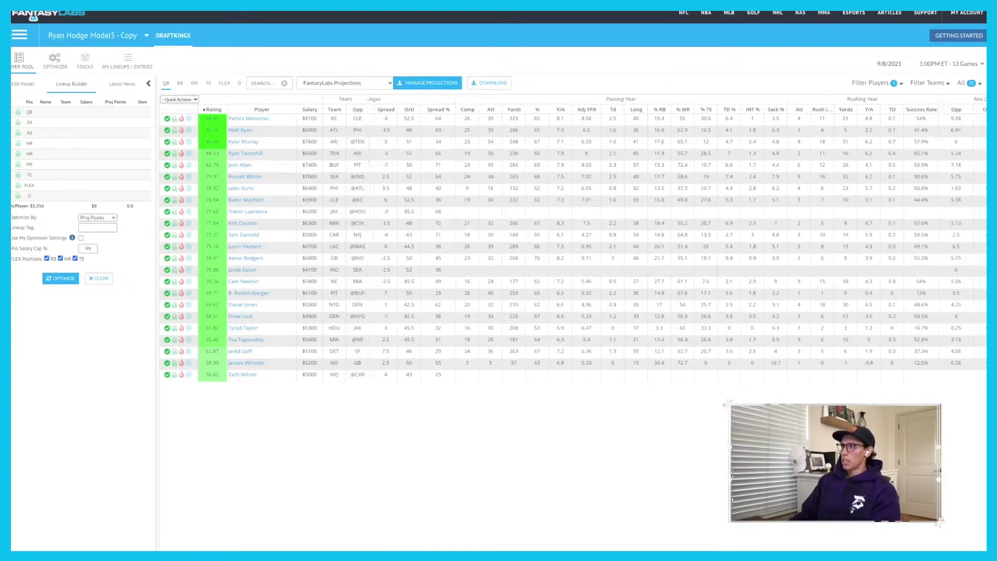
pyautogui.hscroll(-15, 571, 239)
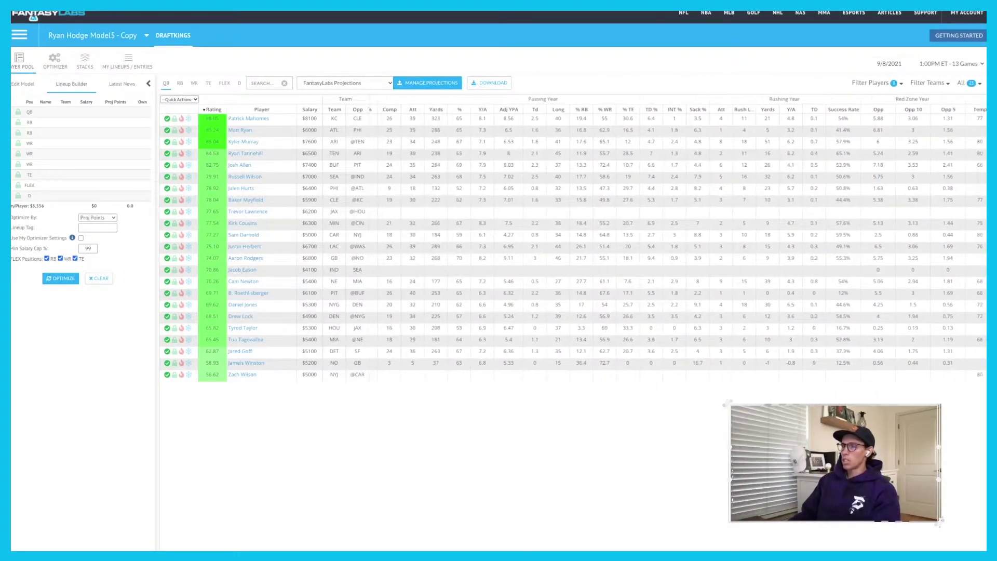
pyautogui.hscroll(-3, 571, 239)
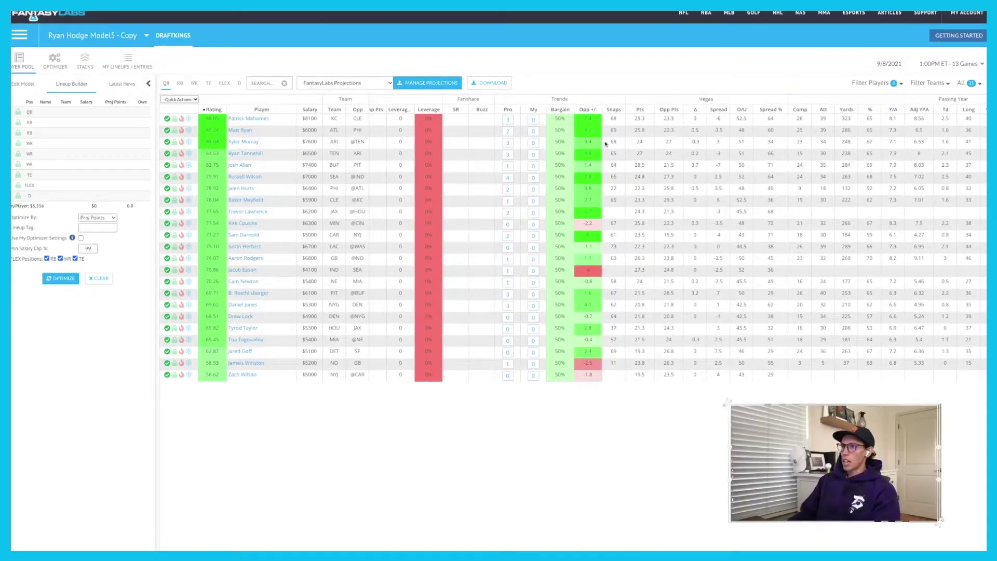
pyautogui.click(589, 112)
pyautogui.click(589, 111)
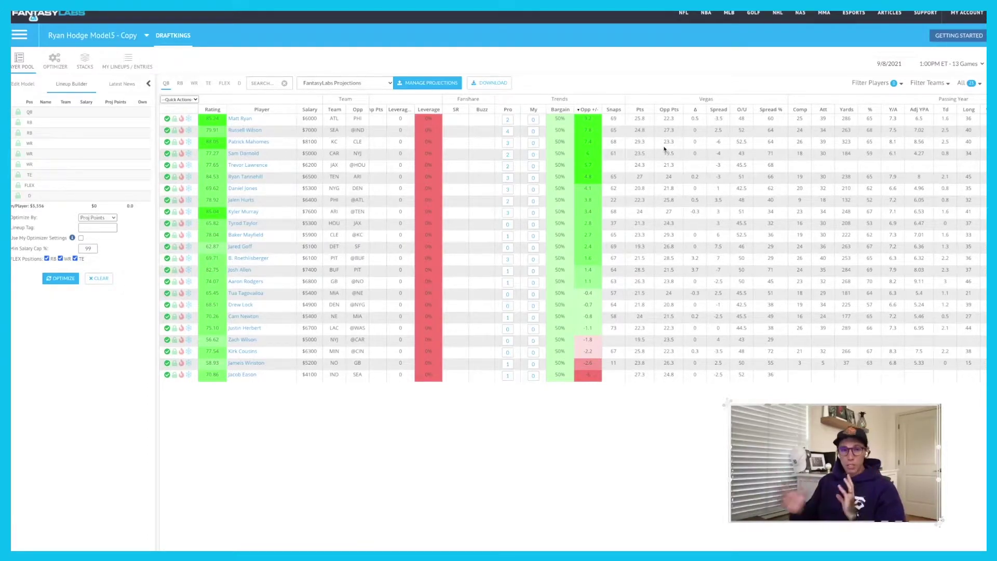
pyautogui.moveTo(589, 111)
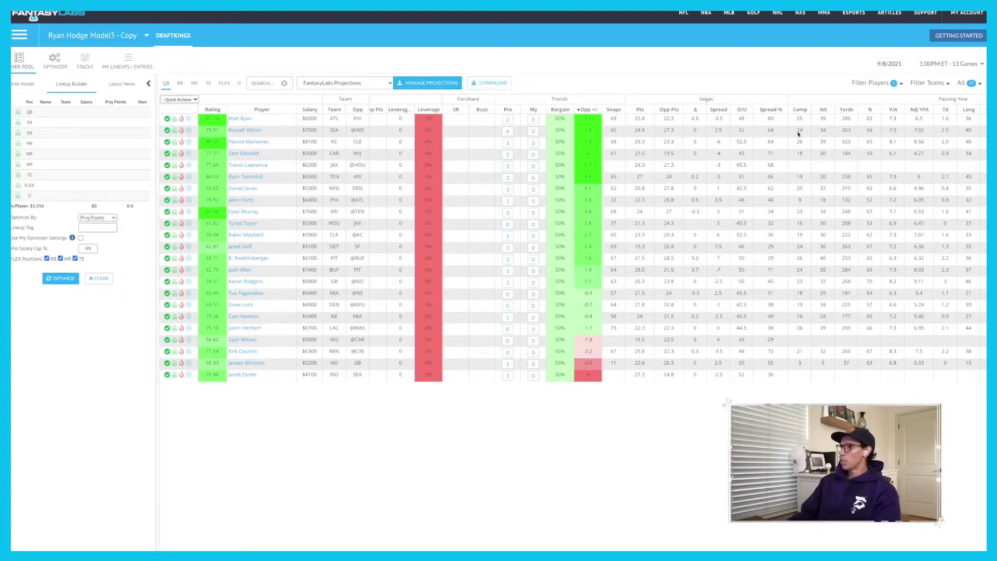
pyautogui.click(175, 130)
# Step: Sort the wide receivers by rating from highest to lowest and lock DK Metcalf into the lineup
pyautogui.click(193, 83)
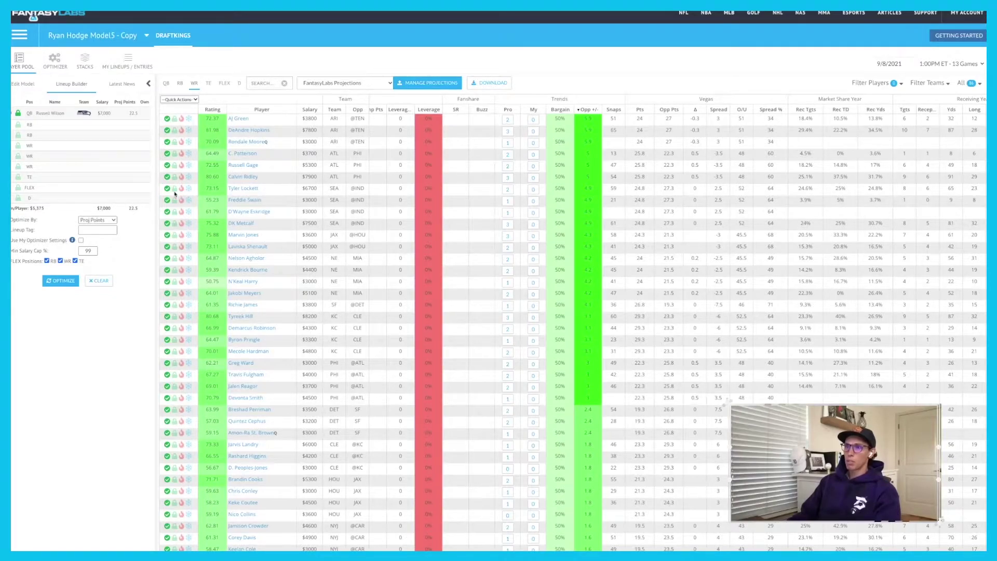
pyautogui.click(212, 110)
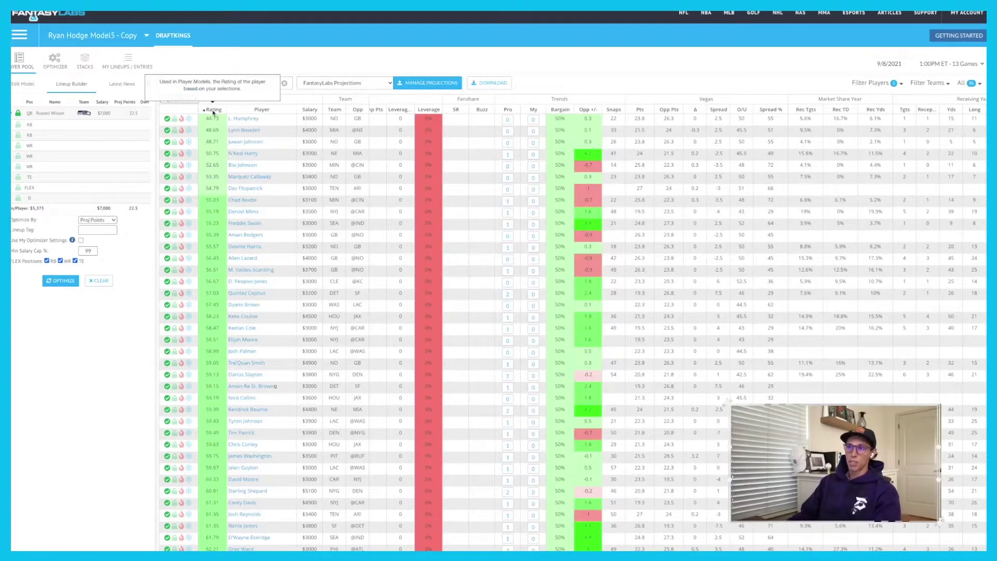
pyautogui.click(212, 110)
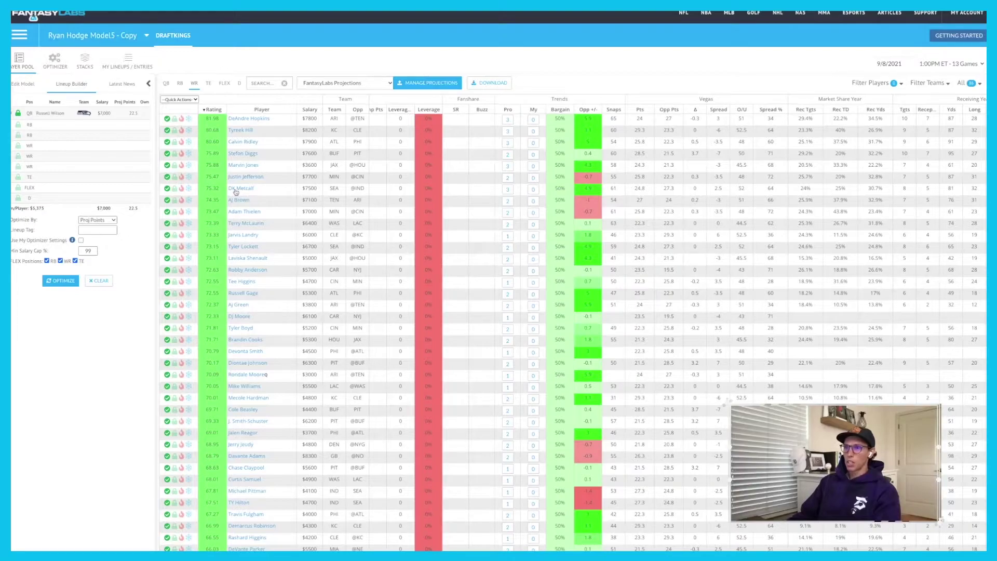
pyautogui.click(174, 188)
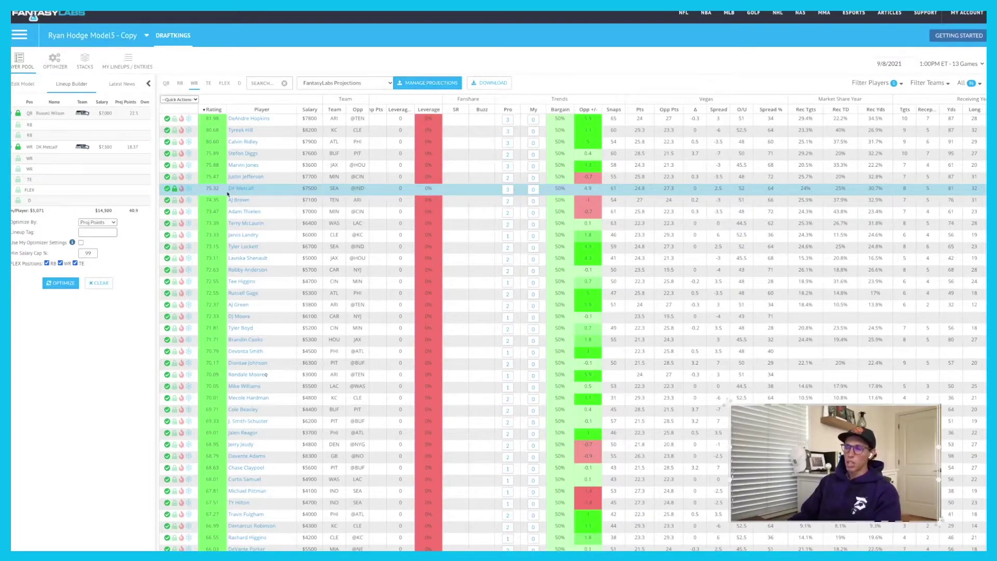
# Step: Search the wide receivers for "pitt", lock Michael Pittman into the lineup and clear the search
pyautogui.click(264, 83)
pyautogui.write('pitt')
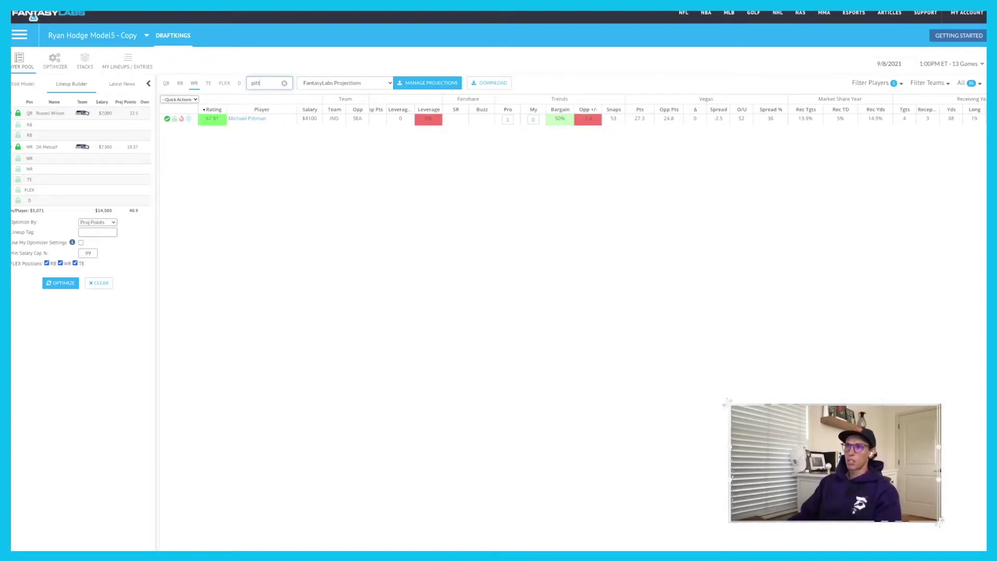
pyautogui.click(175, 119)
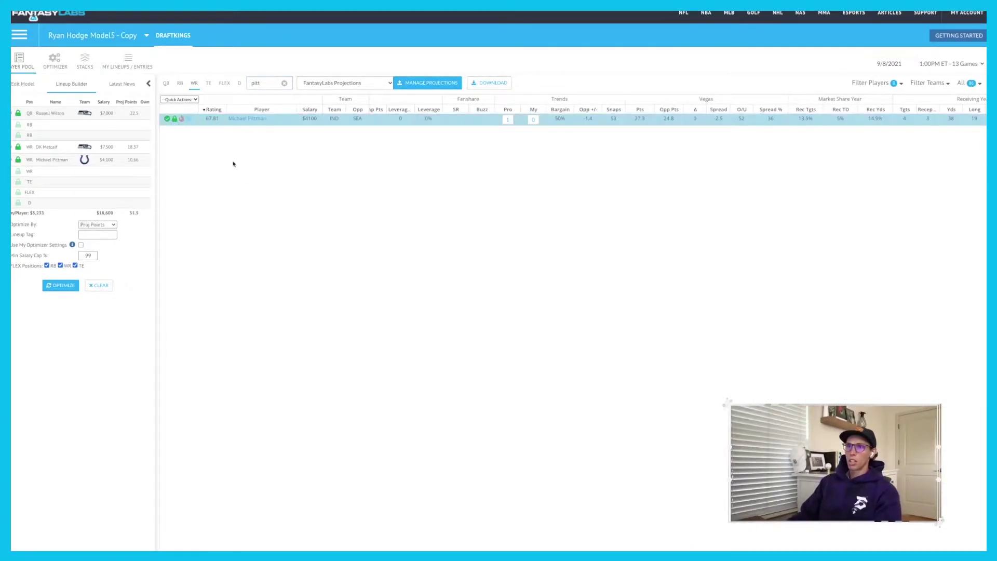
pyautogui.click(284, 83)
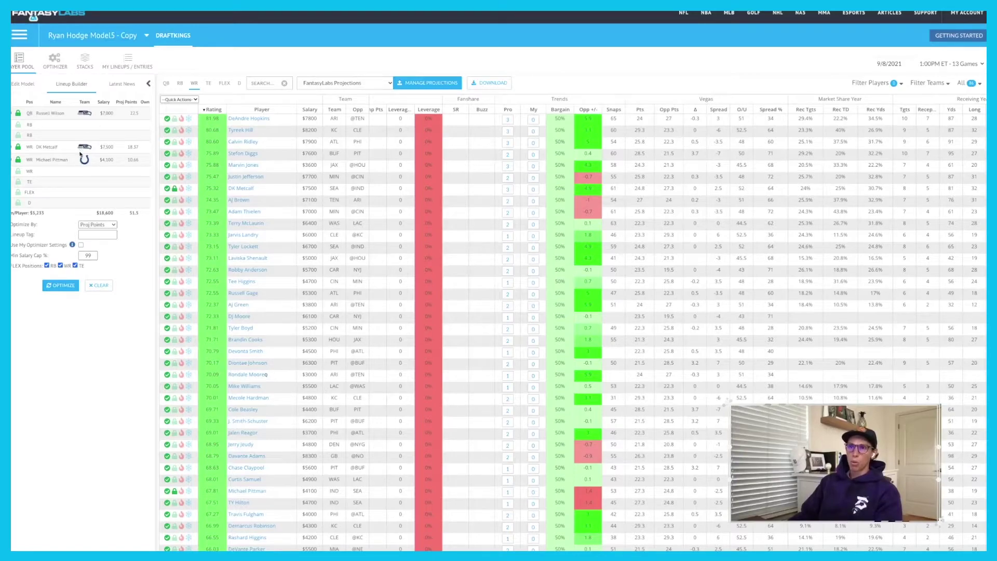
# Step: Search the wide receivers for "lock", lock Tyler Lockett into the lineup and clear the search
pyautogui.click(253, 83)
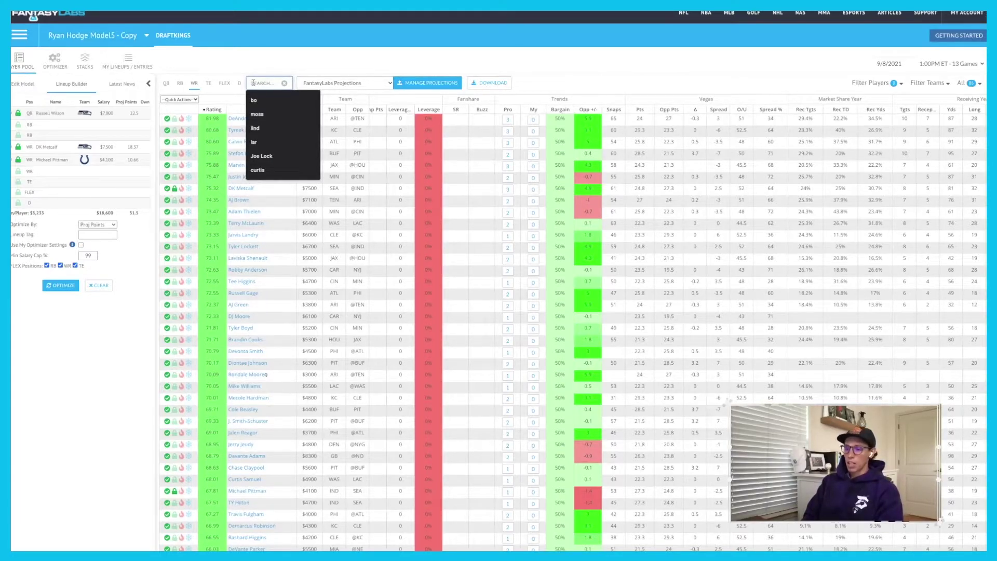
pyautogui.write('lock')
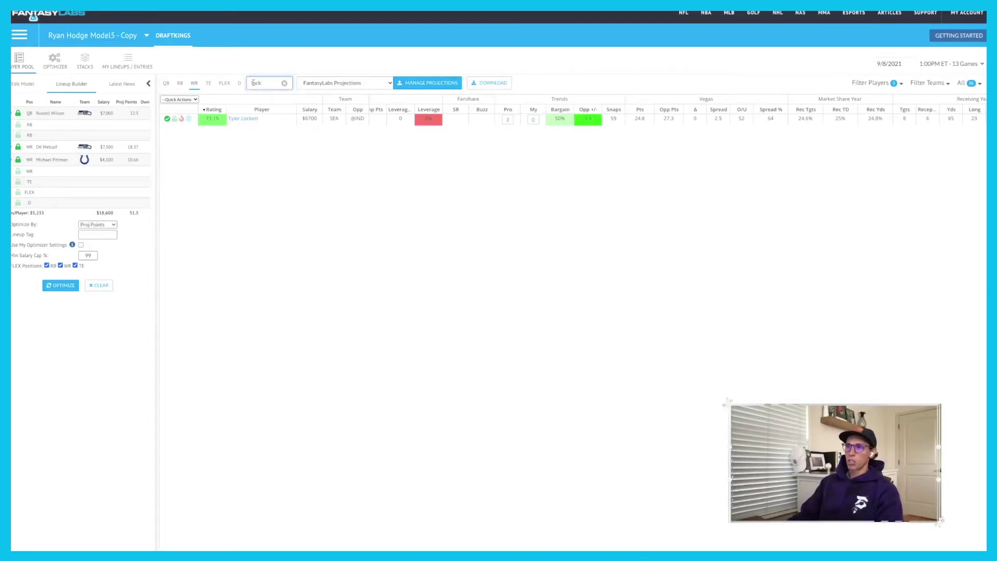
pyautogui.click(174, 119)
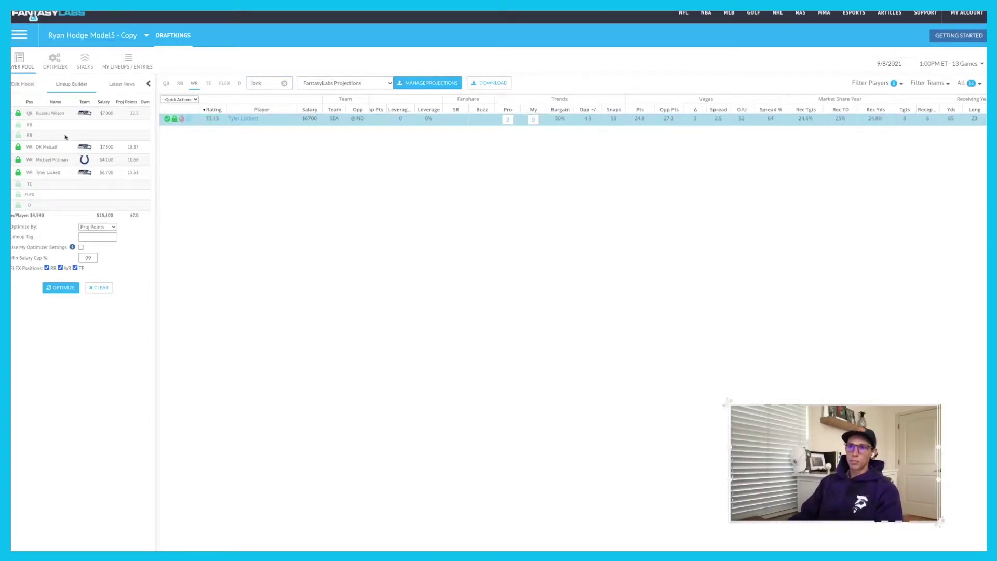
pyautogui.click(284, 83)
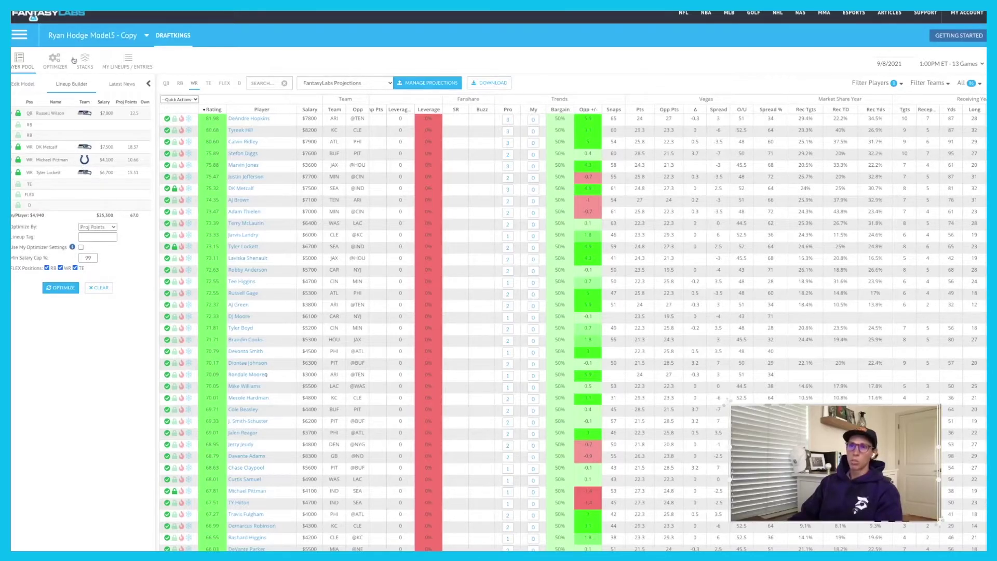
# Step: Examine the position rules in the optimizer settings and close the settings without changes
pyautogui.click(54, 60)
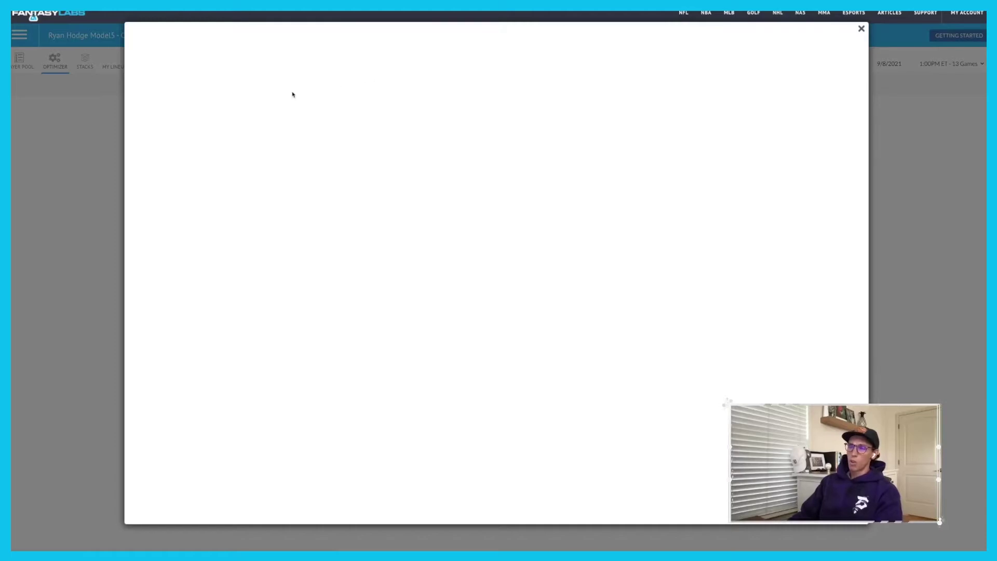
pyautogui.click(205, 55)
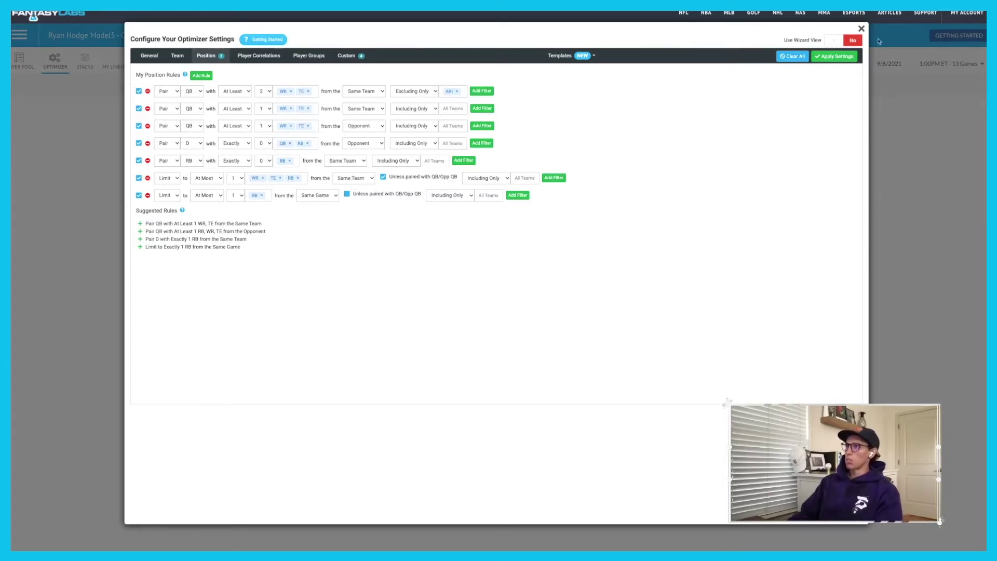
pyautogui.click(861, 29)
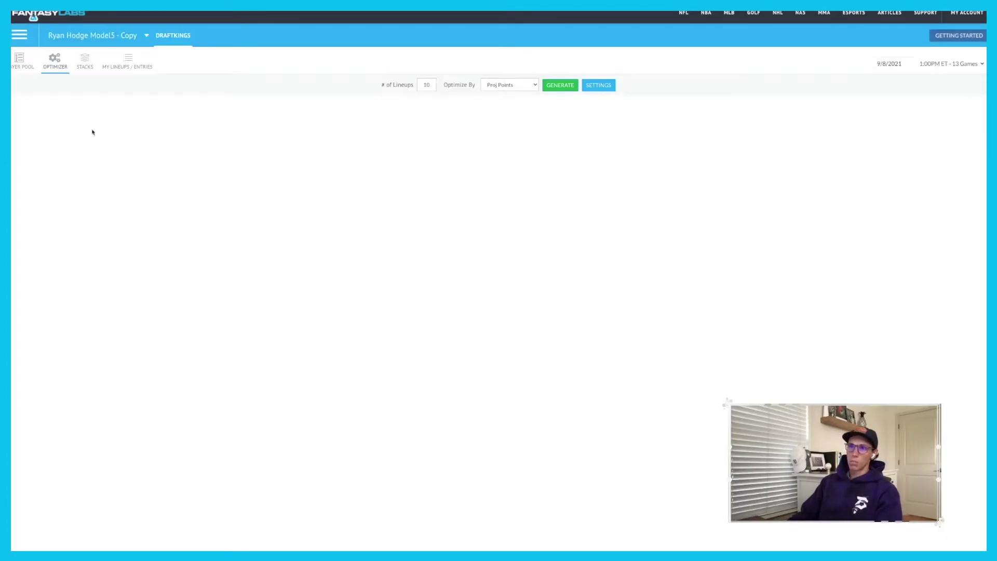
# Step: Return to the player pool and optimize the rest of the lineup by Proj Points around the locked players
pyautogui.click(21, 60)
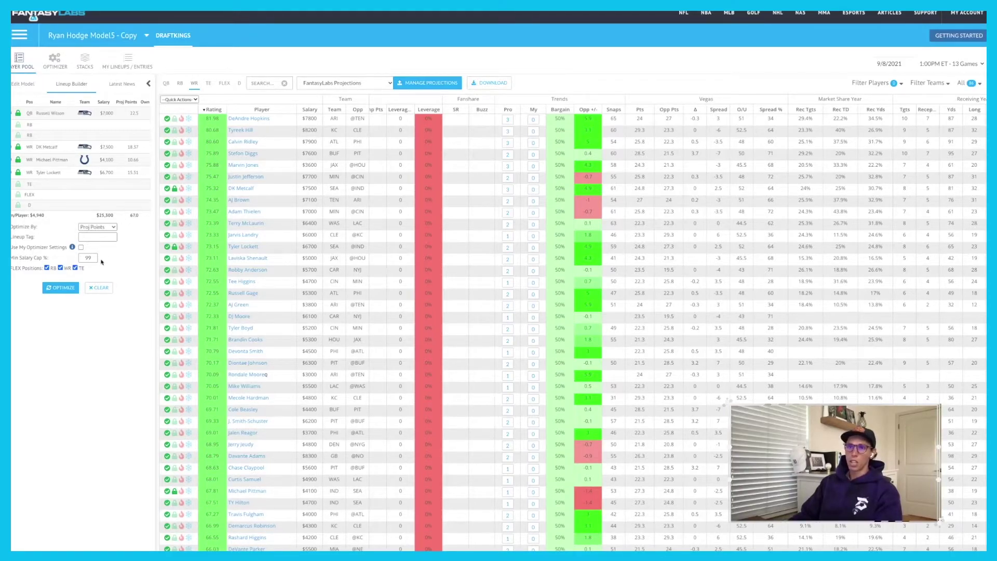
pyautogui.click(69, 288)
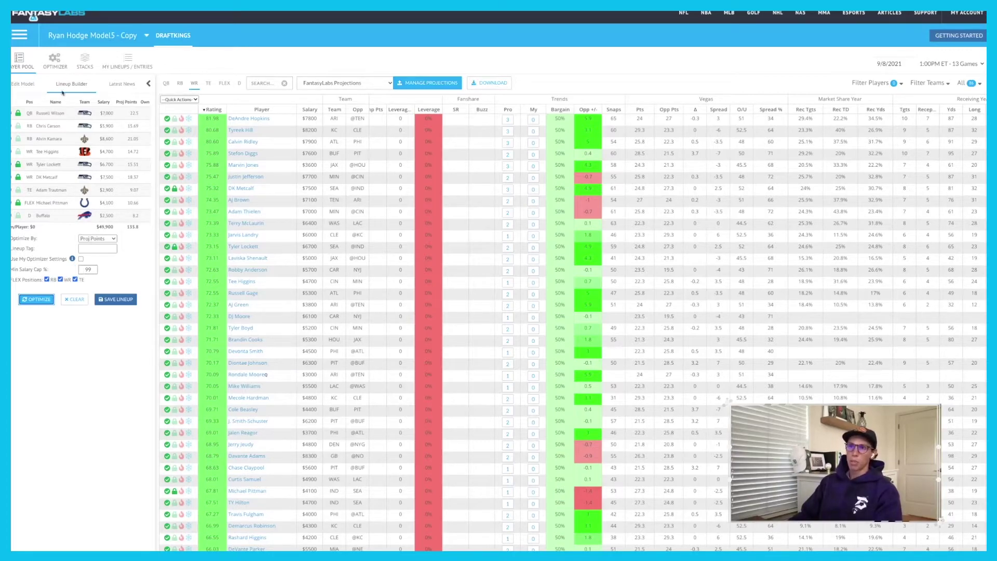
# Step: Set the multi-lineup optimizer to optimize by Rating
pyautogui.click(55, 60)
pyautogui.click(511, 85)
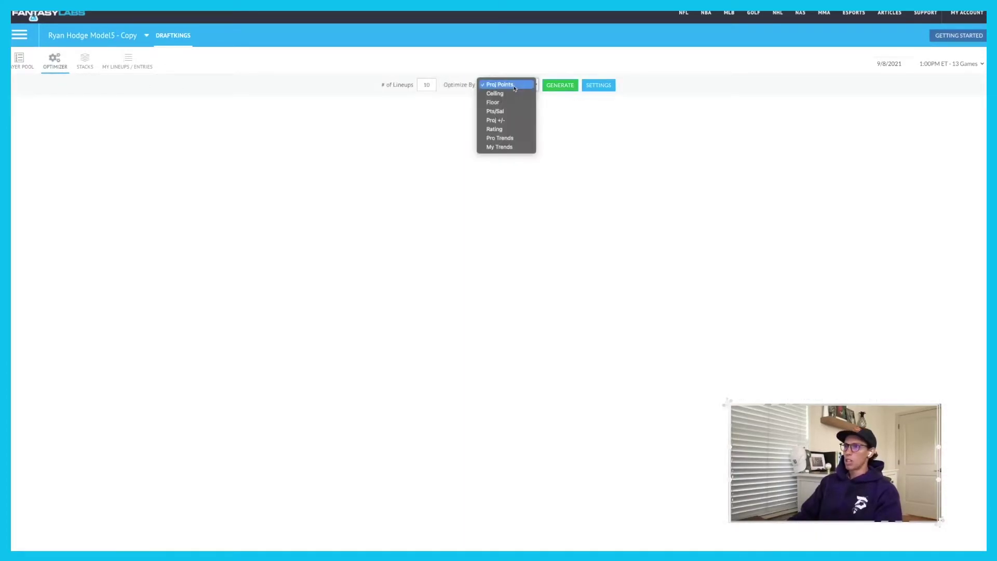
pyautogui.click(515, 129)
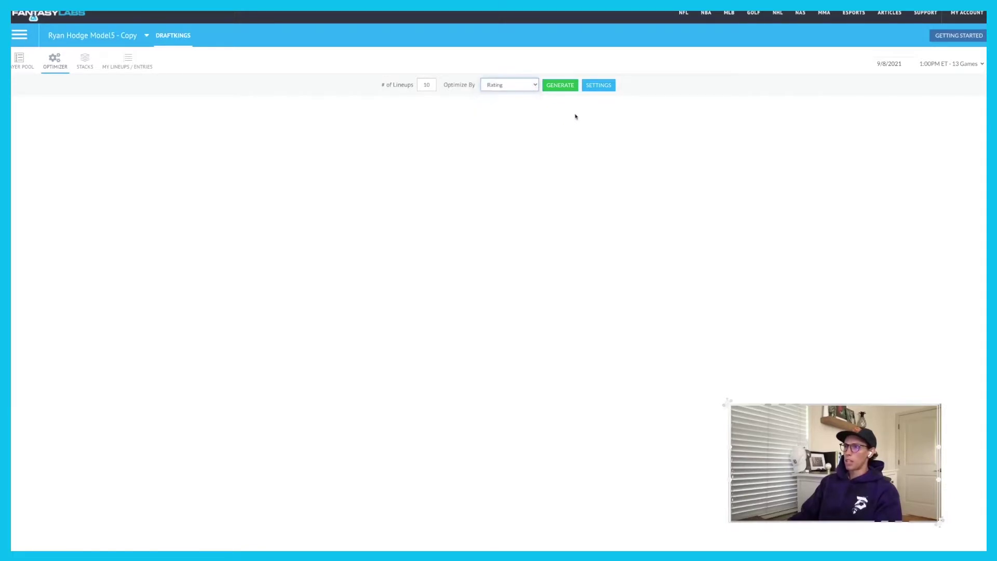
pyautogui.click(515, 85)
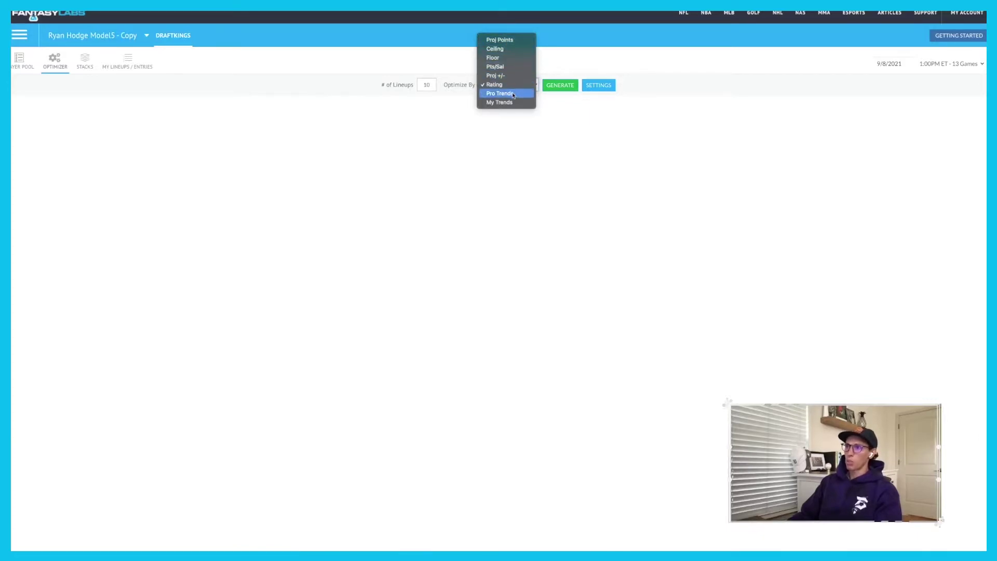
pyautogui.click(494, 84)
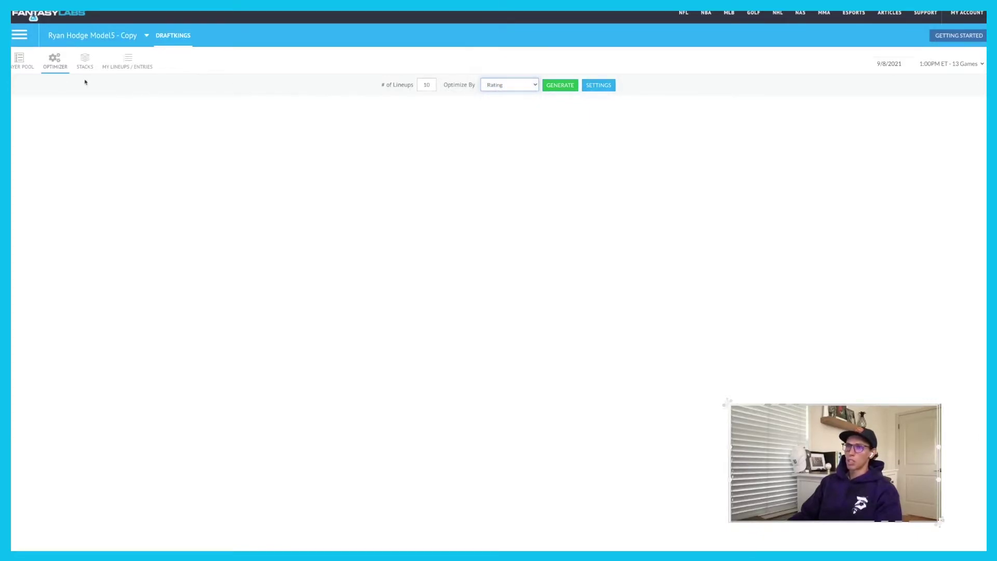
# Step: Remove Chris Carson from the player pool's lineup, sort the running backs by highest projection and lock Antonio Gibson in his place
pyautogui.click(19, 60)
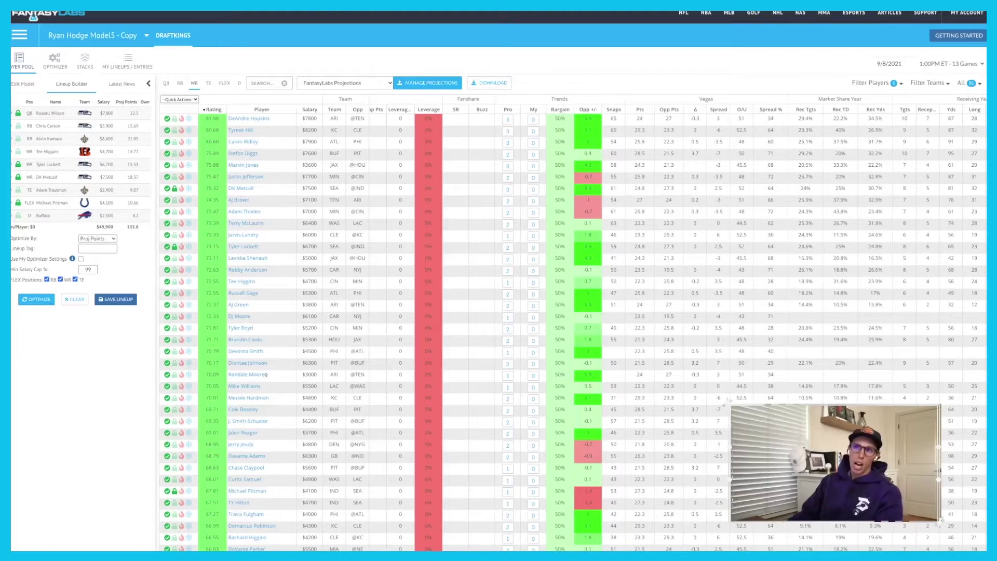
pyautogui.click(41, 127)
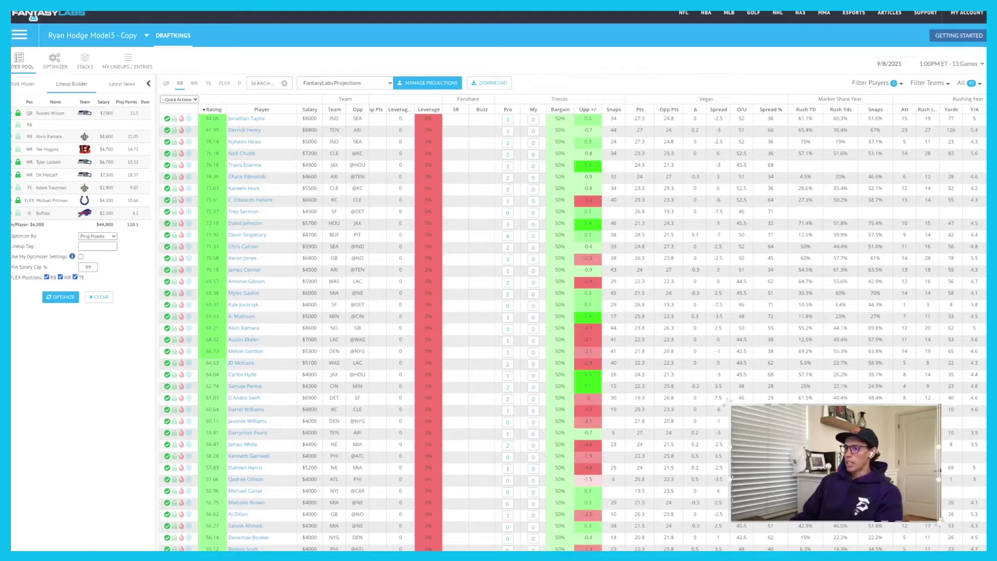
pyautogui.hscroll(-5, 442, 110)
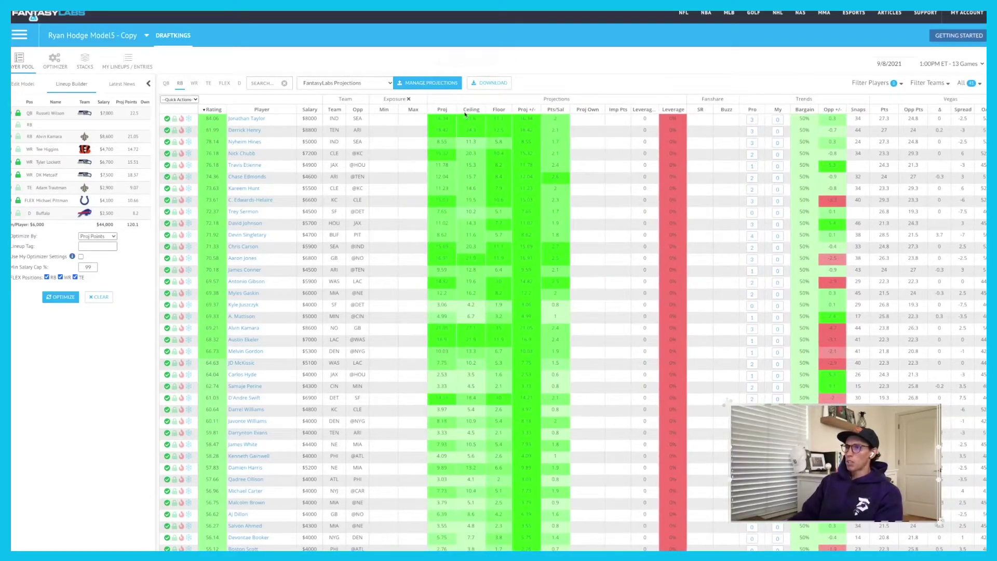
pyautogui.click(442, 110)
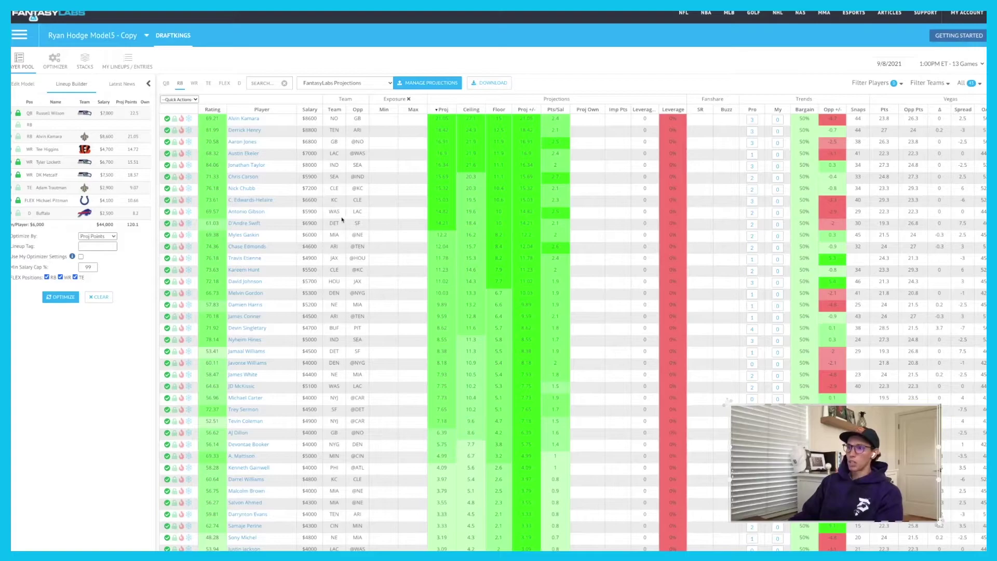
pyautogui.click(175, 211)
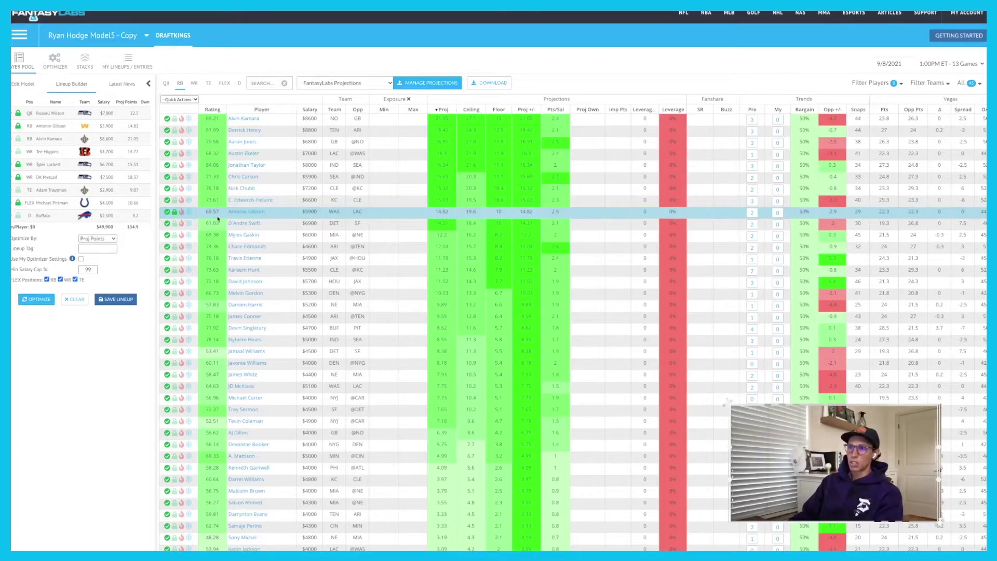
# Step: Sort the running backs by rating from highest to lowest and examine their matchup, Vegas, market share, weather and yearly fantasy stats
pyautogui.click(219, 110)
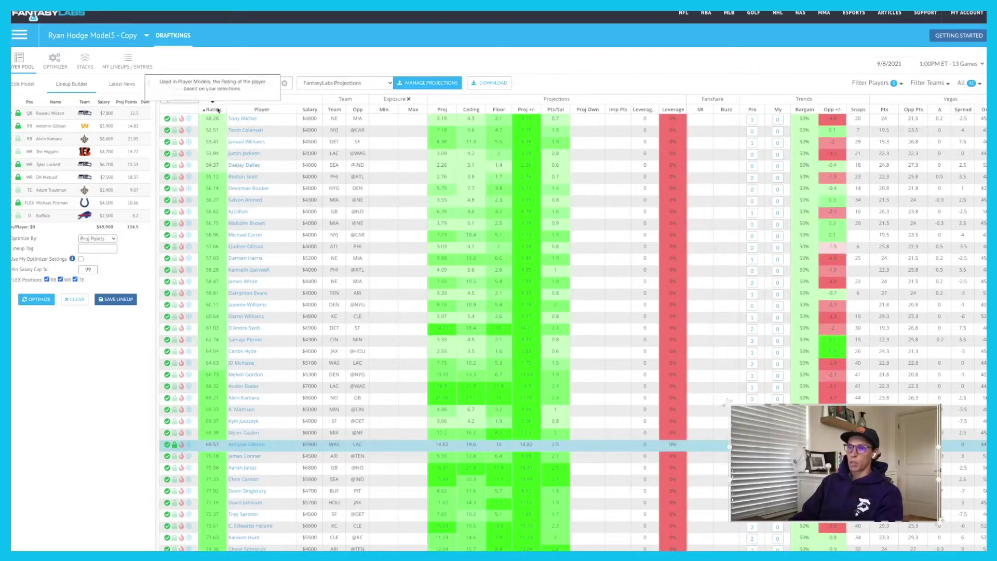
pyautogui.click(218, 109)
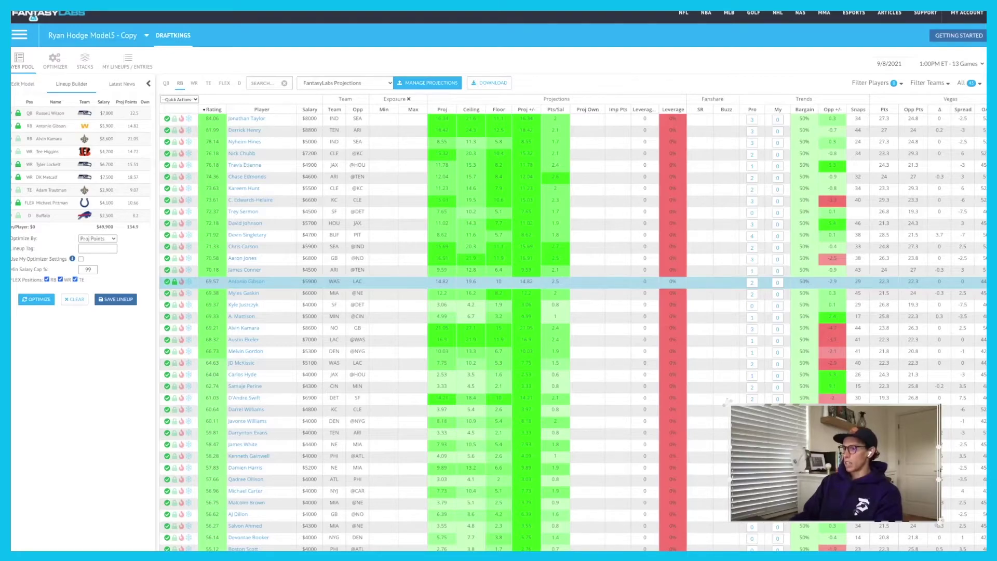
pyautogui.hscroll(5, 727, 401)
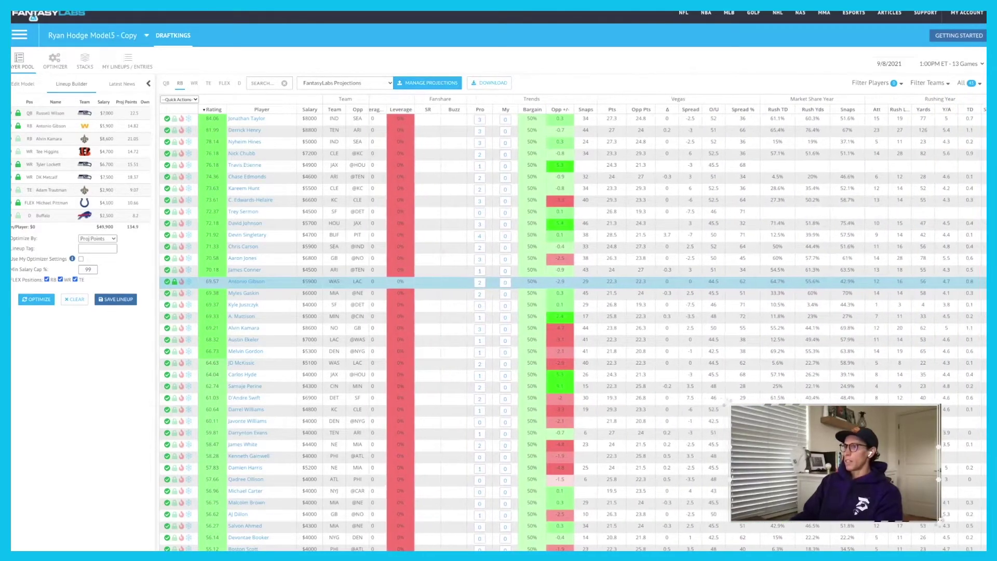
pyautogui.hscroll(1, 646, 510)
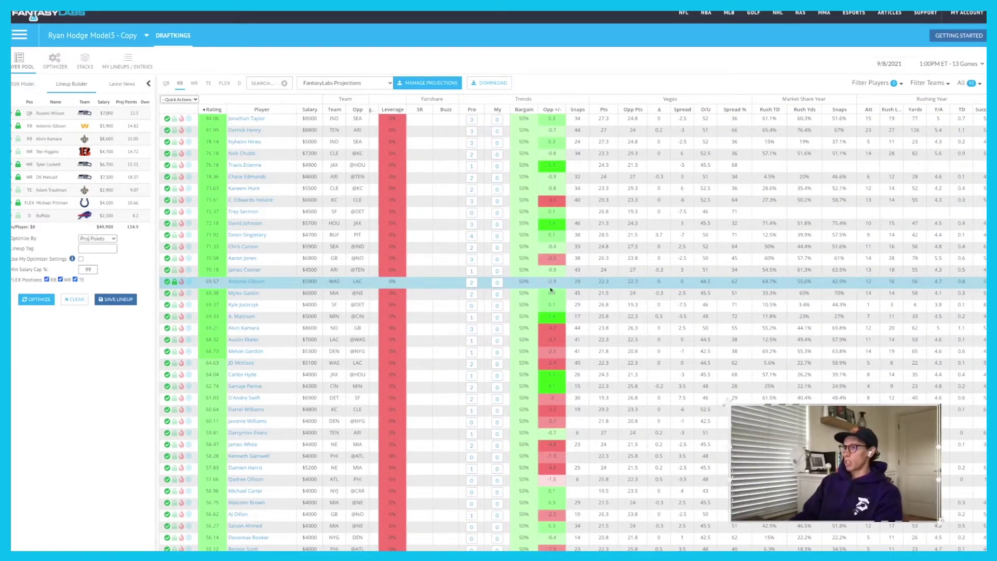
pyautogui.hscroll(5, 571, 322)
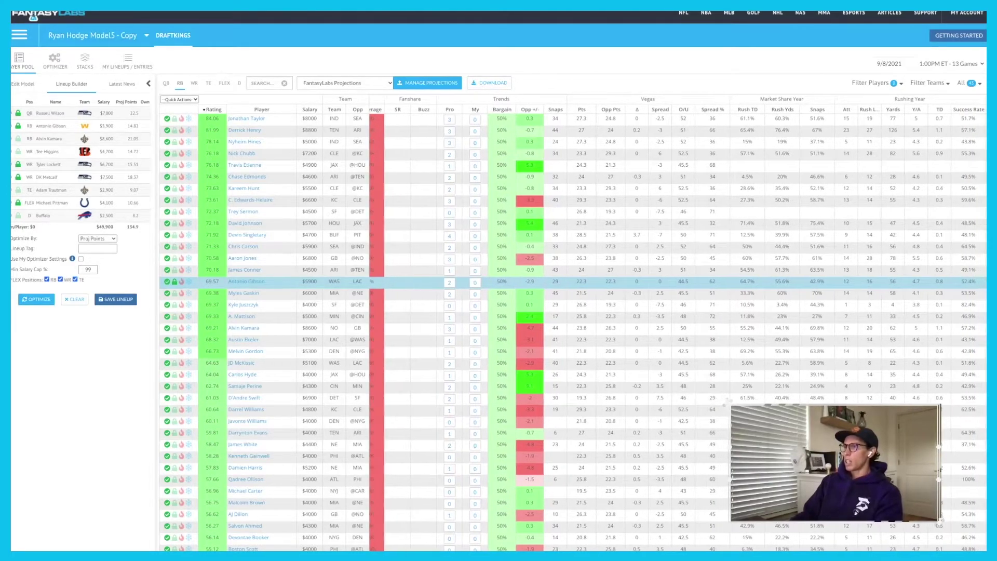
pyautogui.hscroll(5, 571, 322)
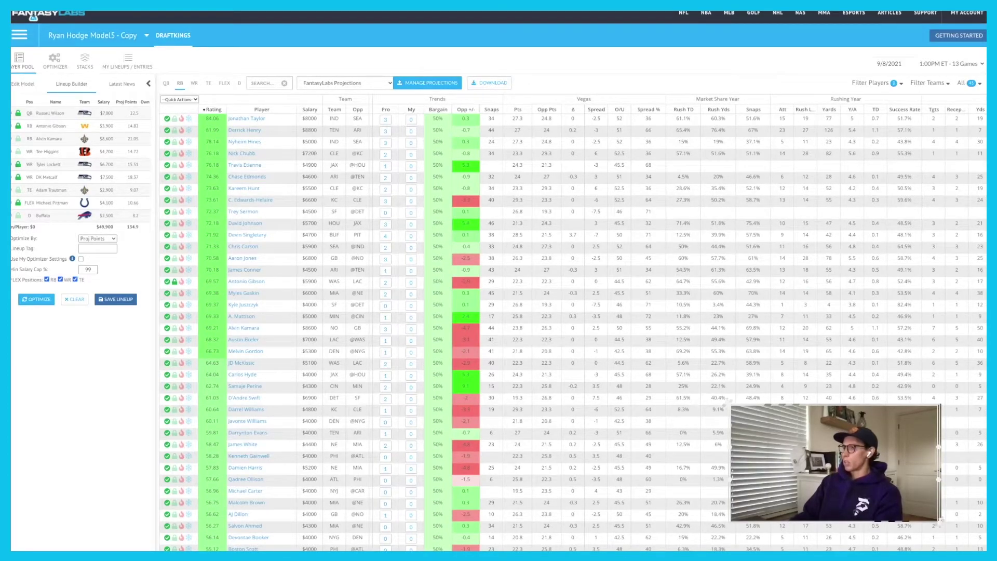
pyautogui.hscroll(5, 613, 120)
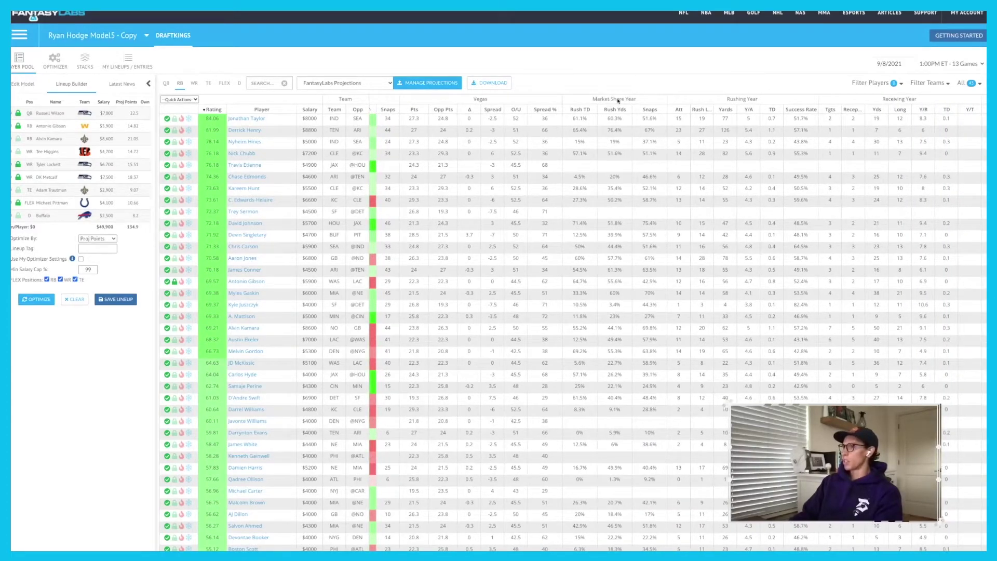
pyautogui.hscroll(10, 675, 322)
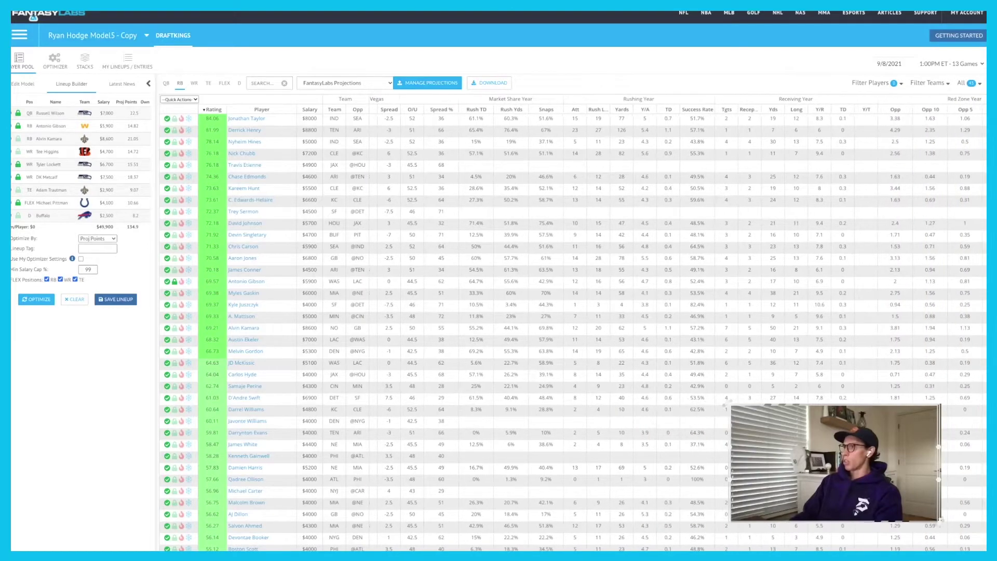
pyautogui.moveTo(716, 549); pyautogui.dragTo(824, 546)
pyautogui.hscroll(6, 597, 298)
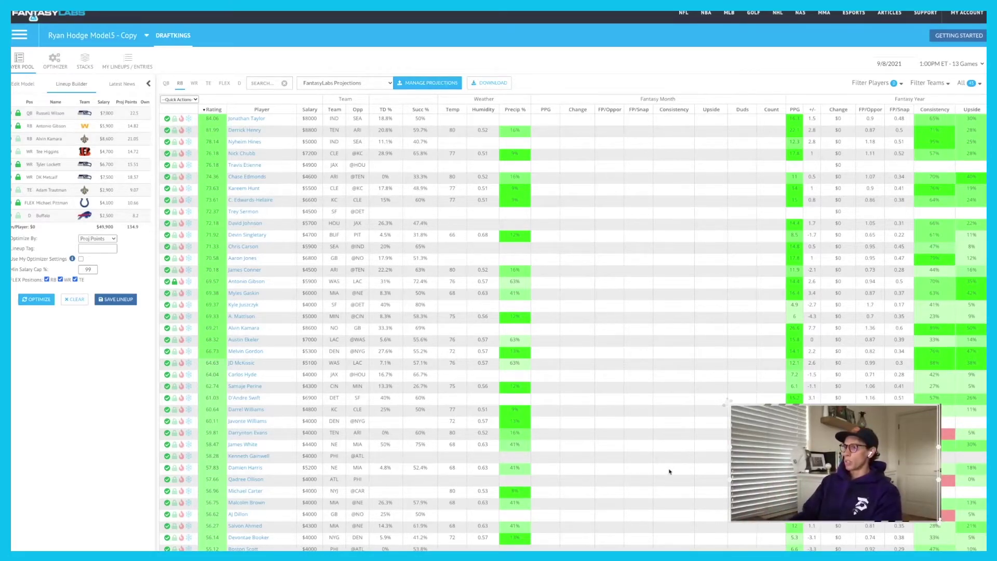
pyautogui.hscroll(1, 727, 401)
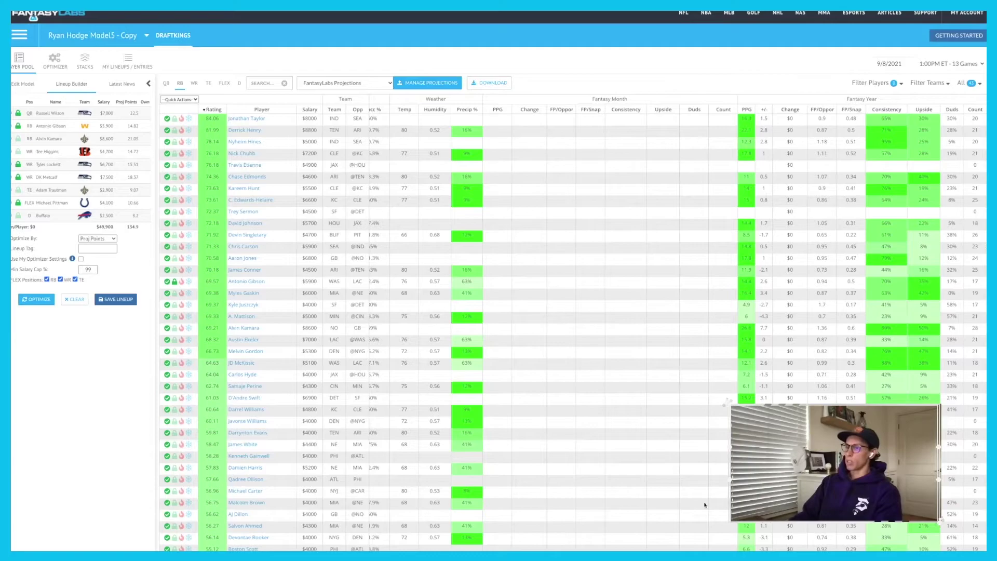
# Step: Sort the running backs by red zone opportunities inside the 10-yard line, from highest to lowest
pyautogui.hscroll(-5, 726, 401)
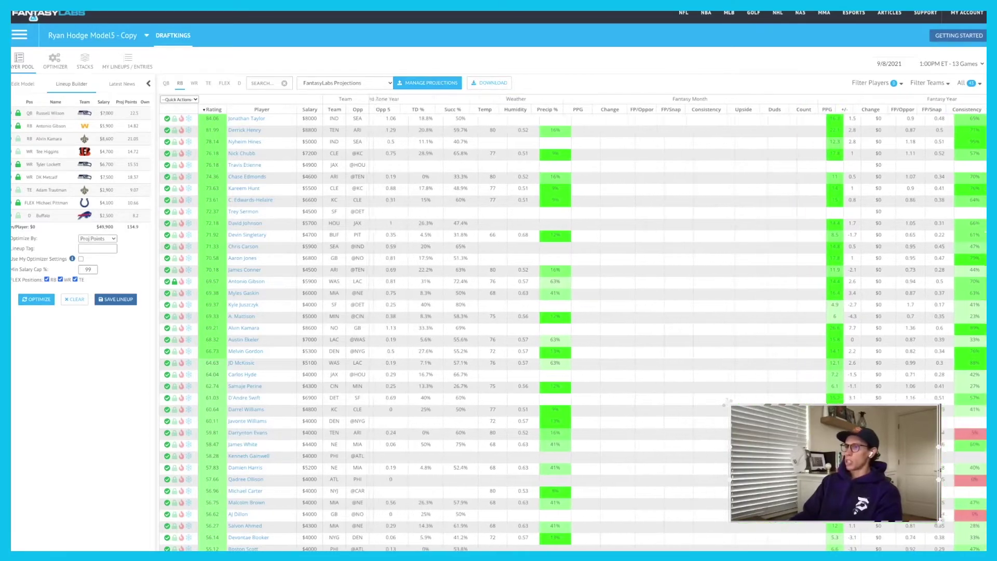
pyautogui.hscroll(-3, 727, 400)
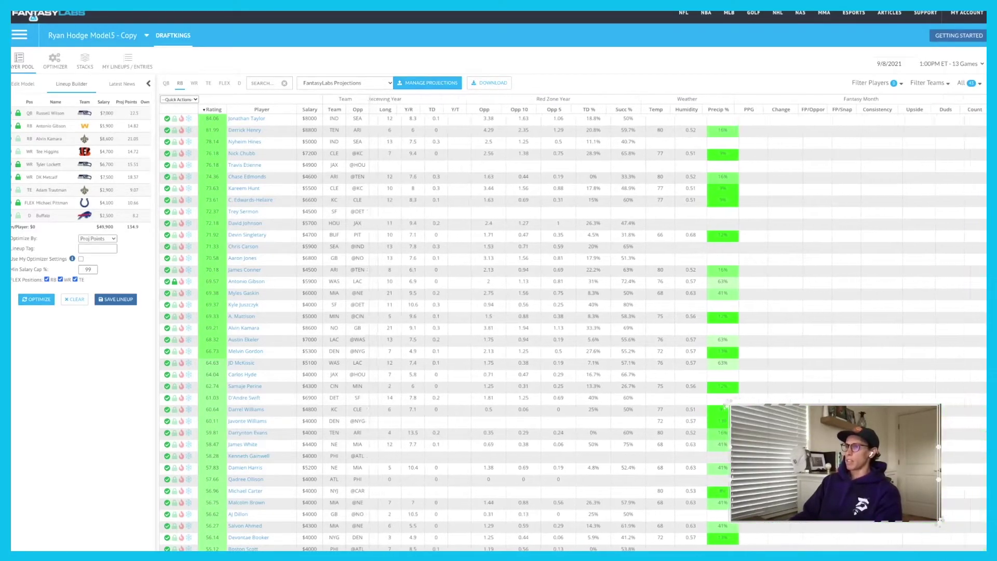
pyautogui.hscroll(-1, 606, 125)
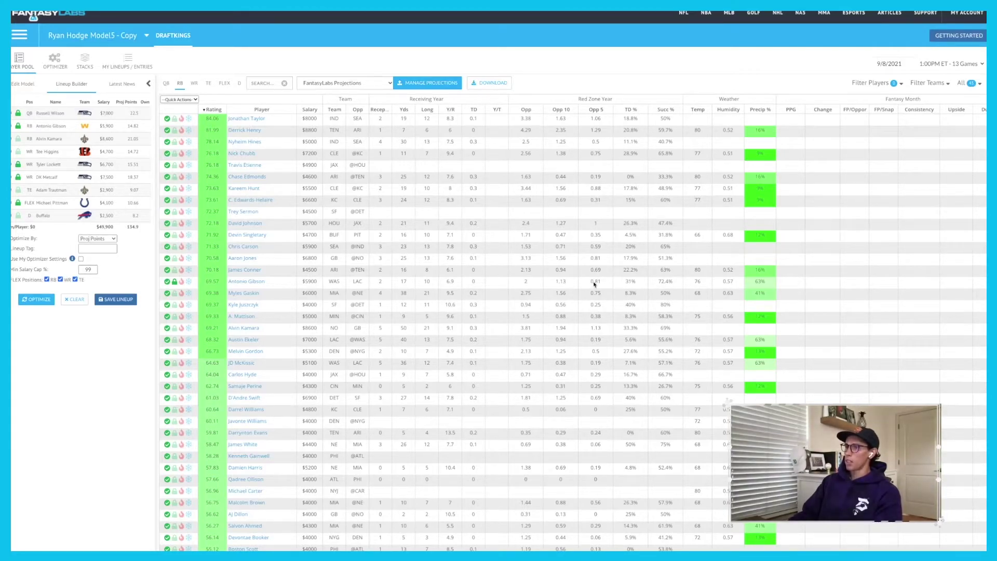
pyautogui.click(565, 110)
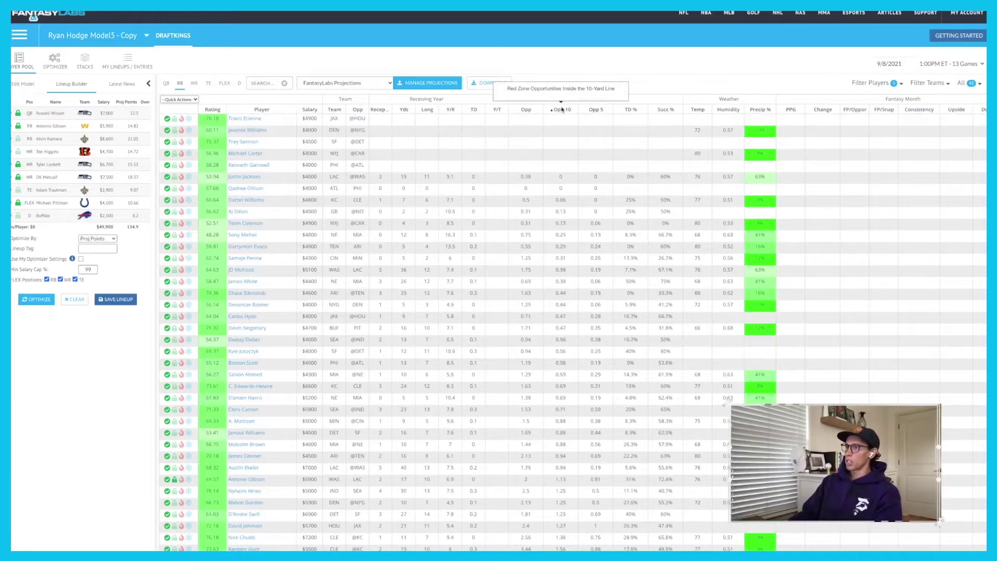
pyautogui.click(566, 110)
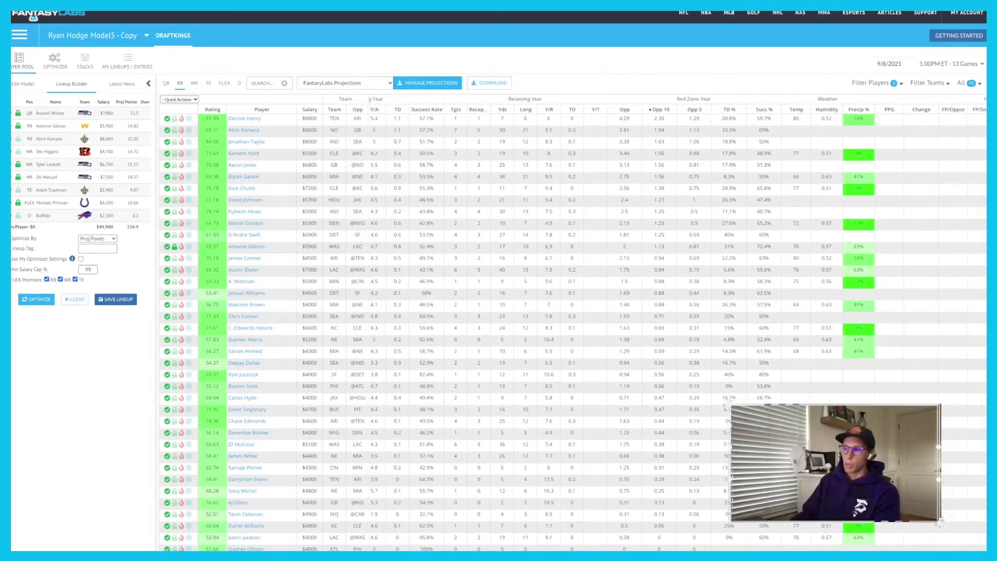
# Step: Examine the running backs' market share, Vegas, projection and trends columns, including the opponent plus/minus
pyautogui.hscroll(-5, 621, 548)
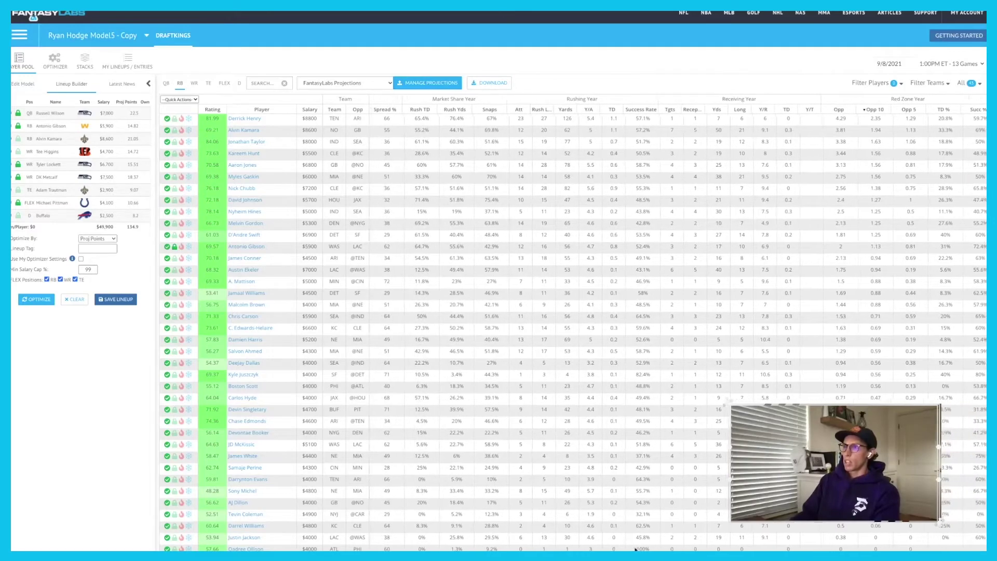
pyautogui.hscroll(-5, 622, 548)
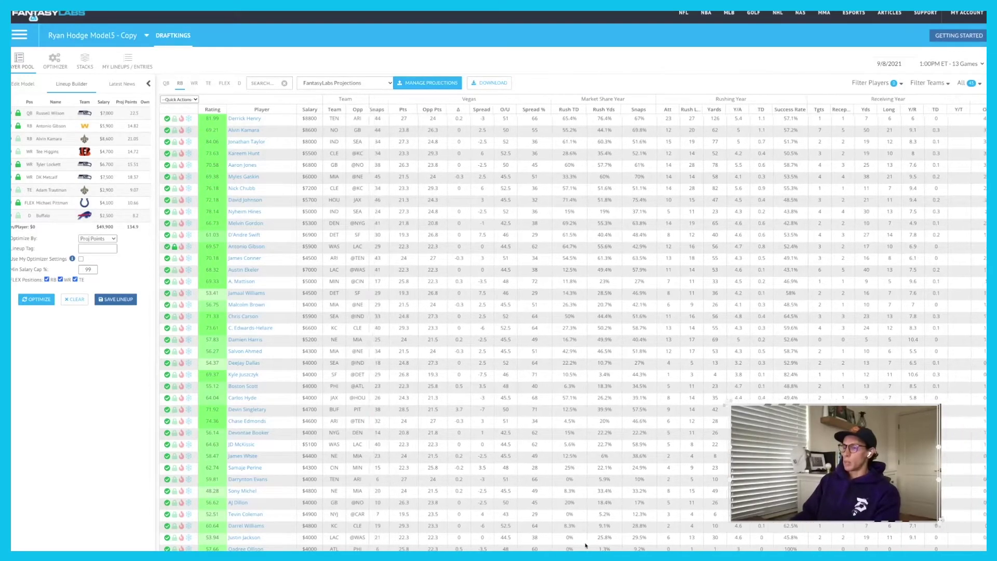
pyautogui.hscroll(5, 623, 547)
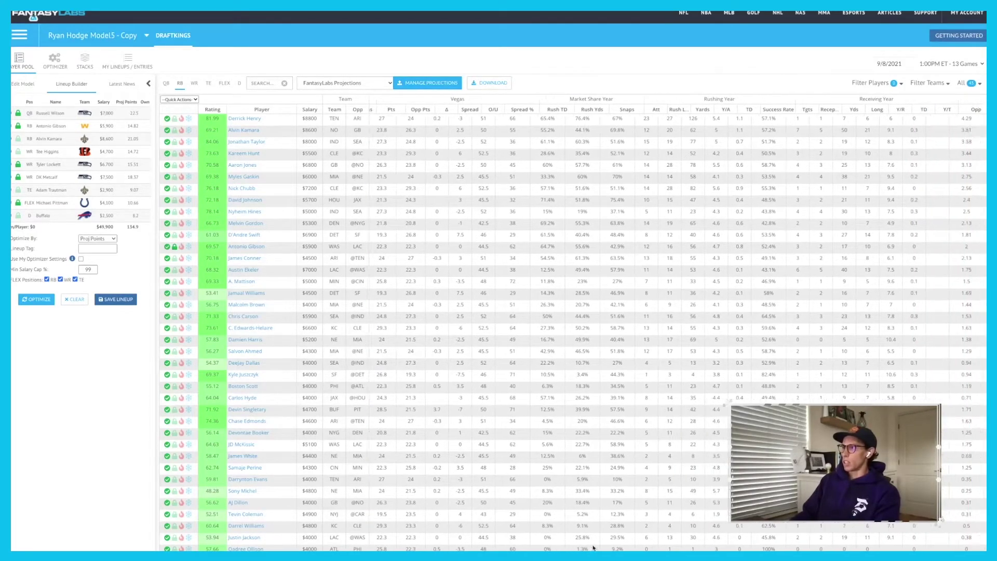
pyautogui.hscroll(-10, 596, 543)
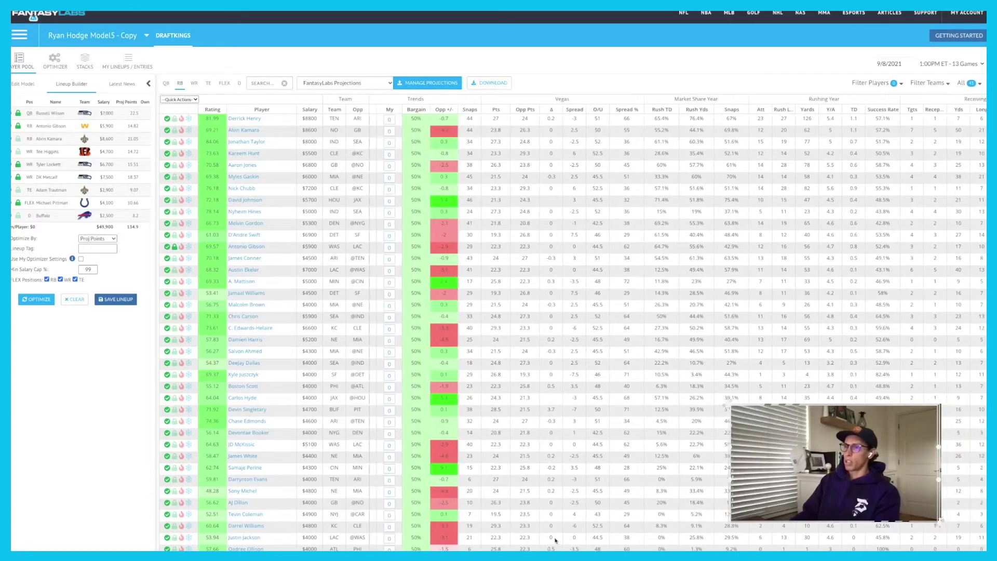
pyautogui.hscroll(-10, 533, 539)
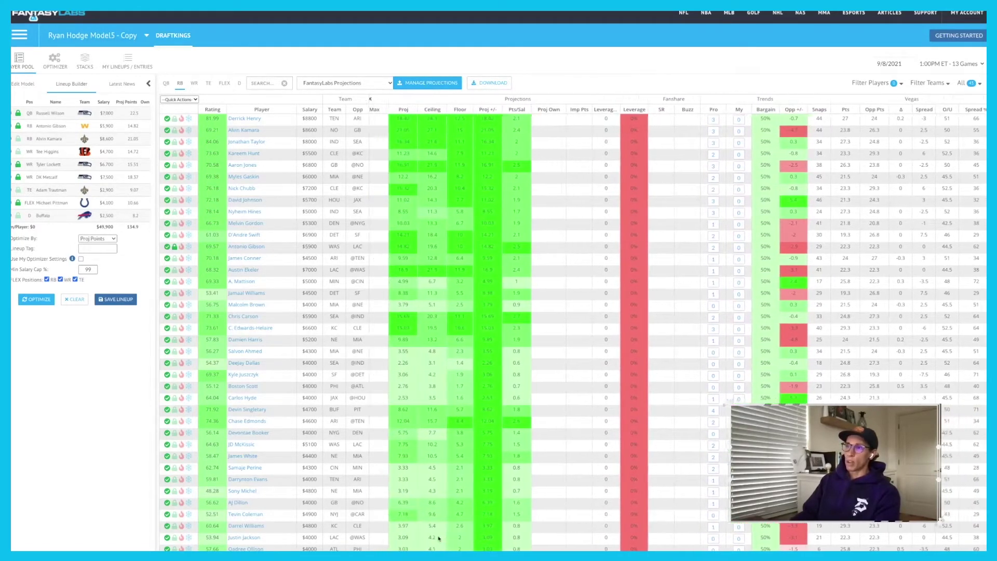
pyautogui.hscroll(-1, 426, 538)
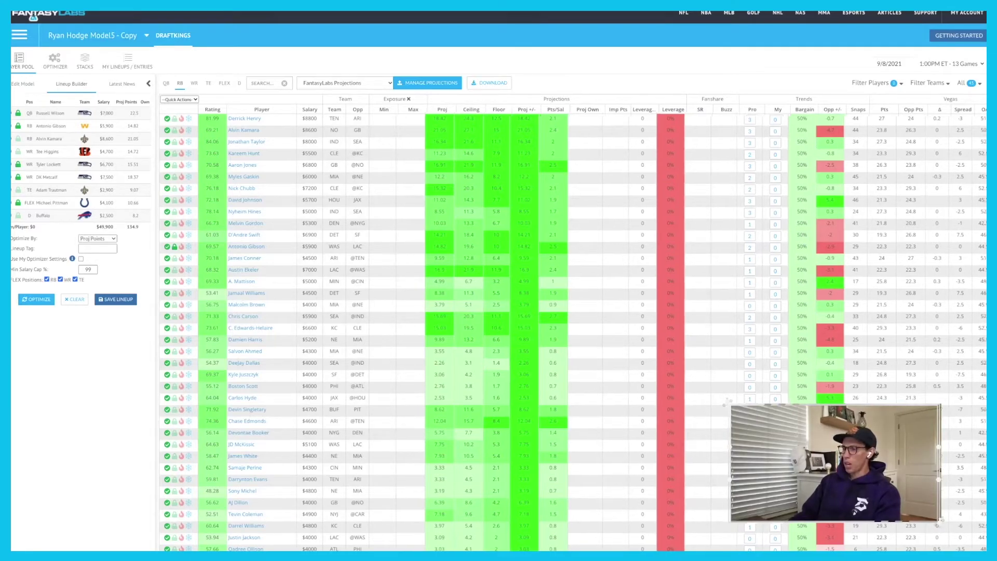
pyautogui.hscroll(3, 642, 500)
pyautogui.hscroll(5, 678, 324)
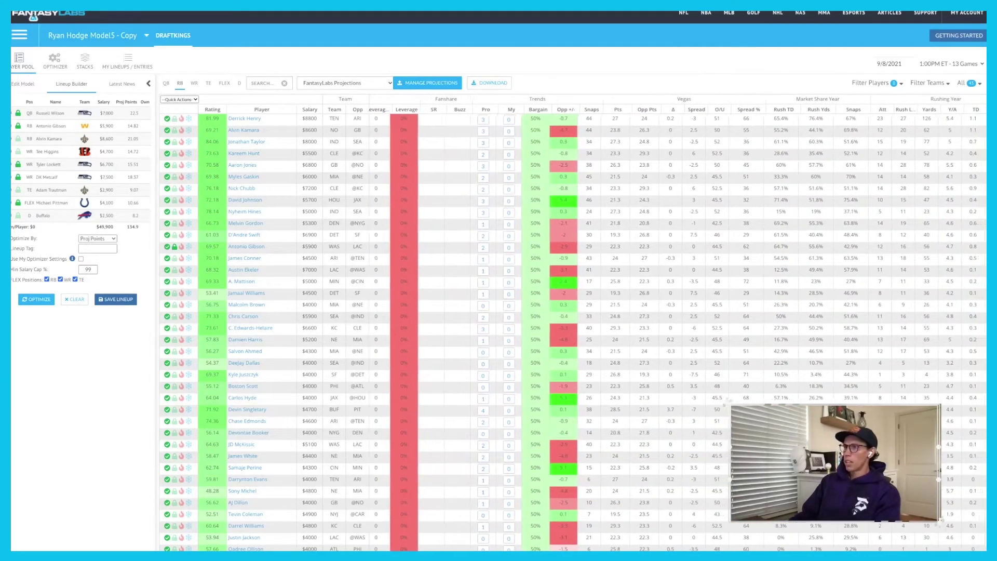
pyautogui.hscroll(1, 678, 324)
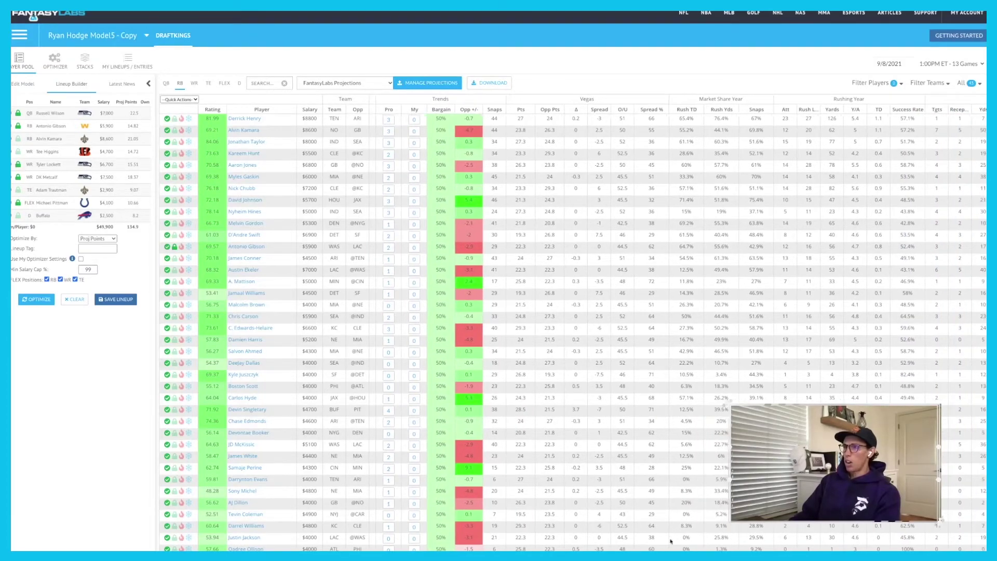
pyautogui.moveTo(469, 108)
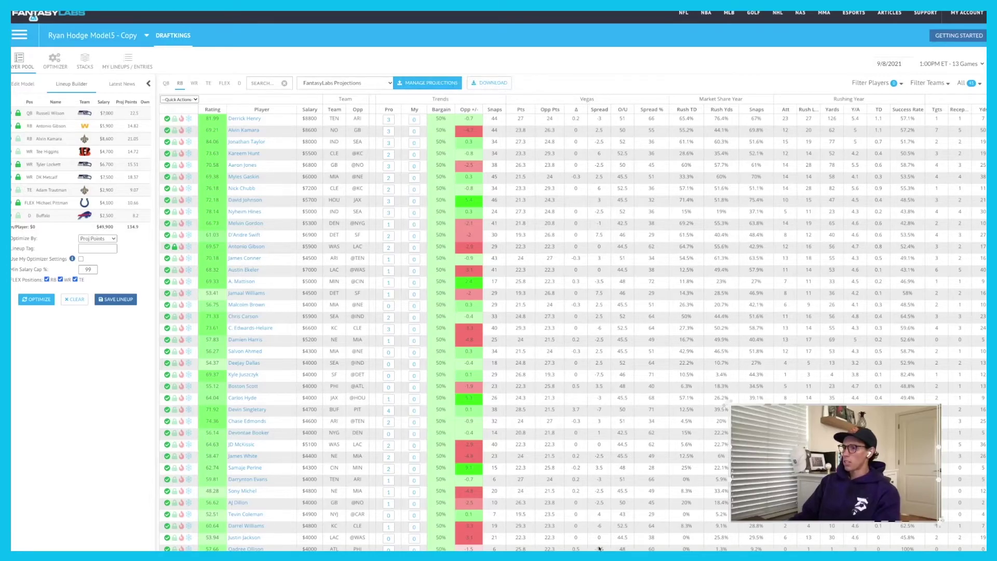
# Step: Examine the running backs' Vegas, market share, yearly rushing and receiving, and red zone stats
pyautogui.hscroll(5, 675, 322)
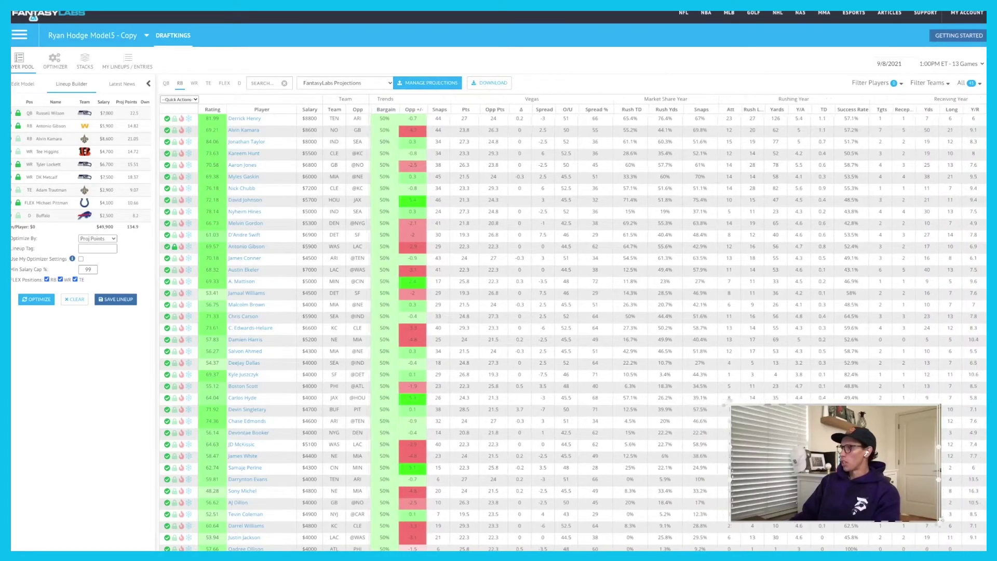
pyautogui.hscroll(3, 675, 322)
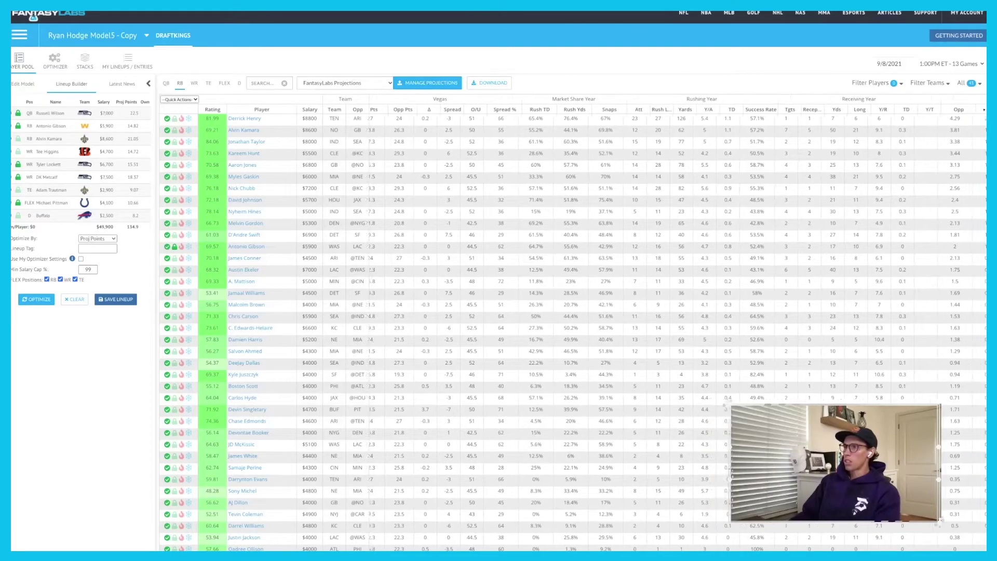
pyautogui.hscroll(5, 675, 322)
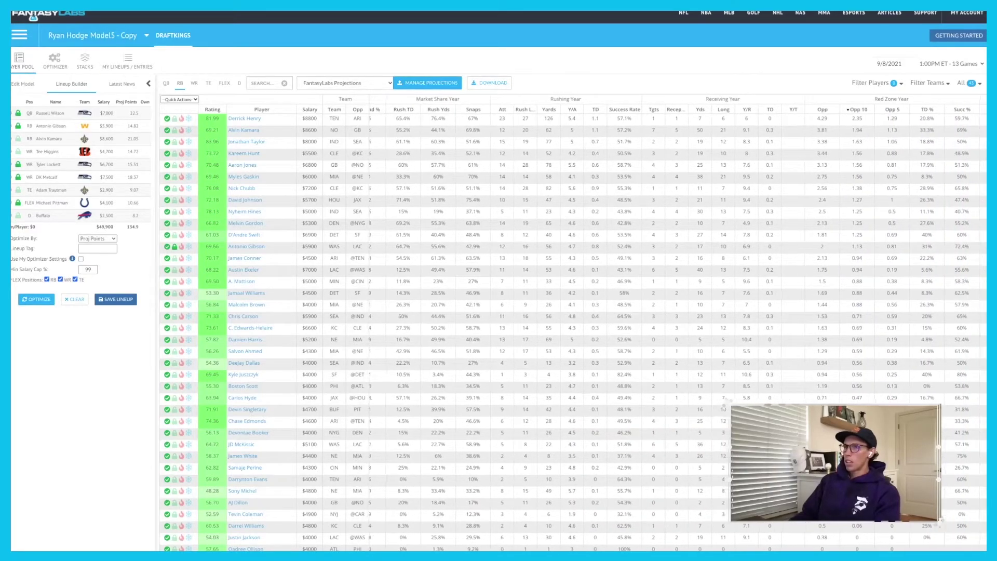
# Step: Show the wide receivers and sort them by yearly fantasy upside from highest to lowest
pyautogui.click(204, 84)
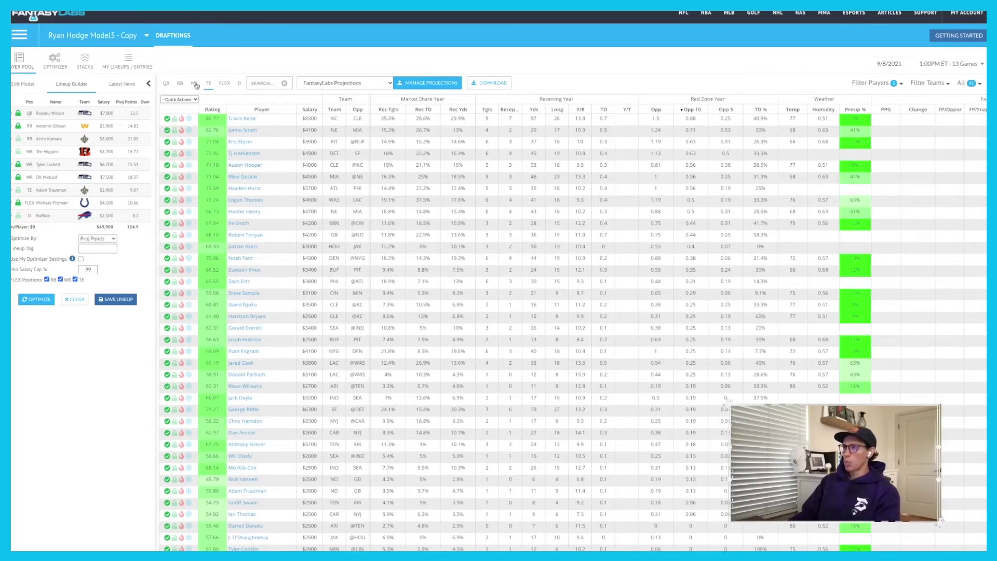
pyautogui.click(195, 84)
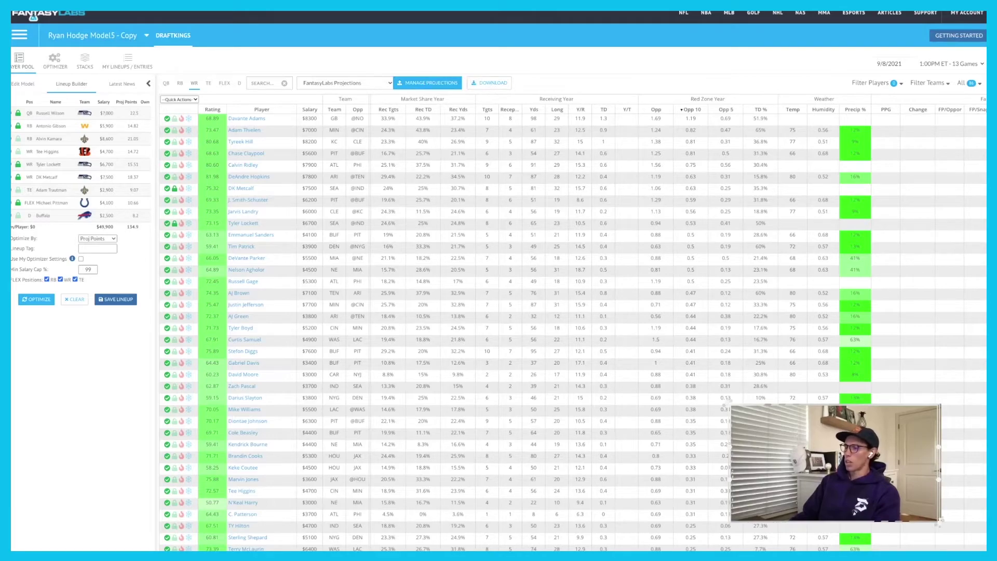
pyautogui.hscroll(3, 680, 324)
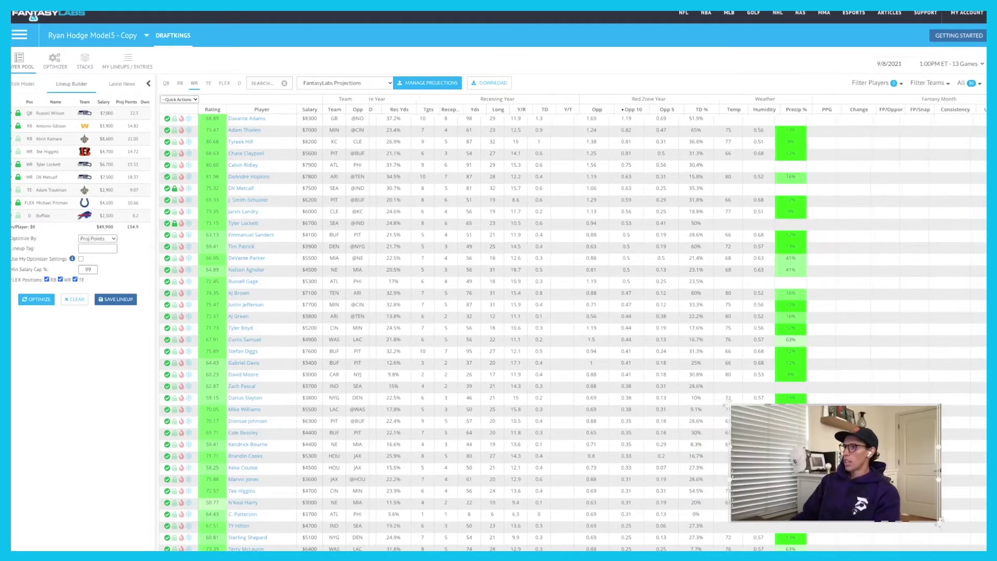
pyautogui.hscroll(3, 681, 324)
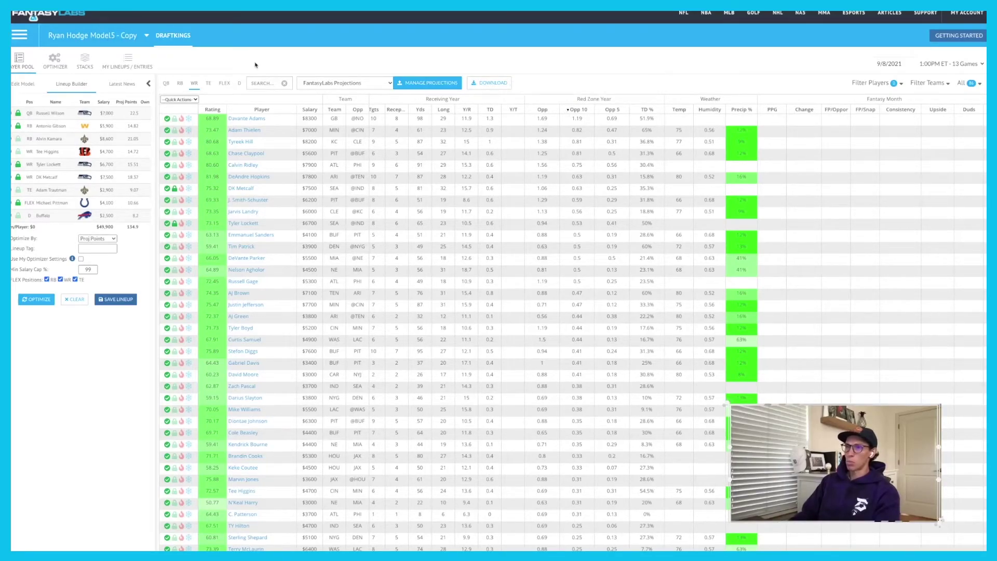
pyautogui.hscroll(10, 823, 549)
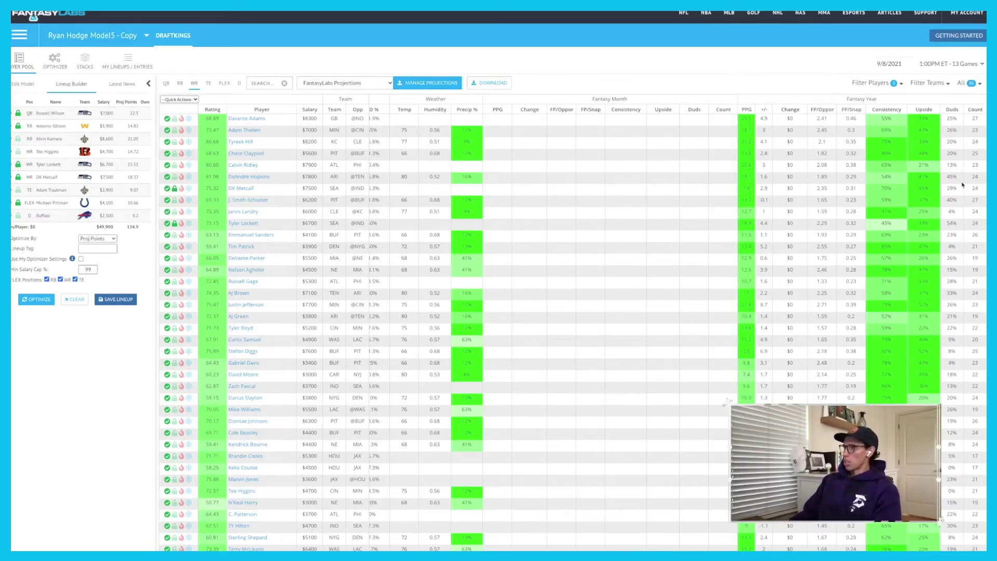
pyautogui.click(923, 110)
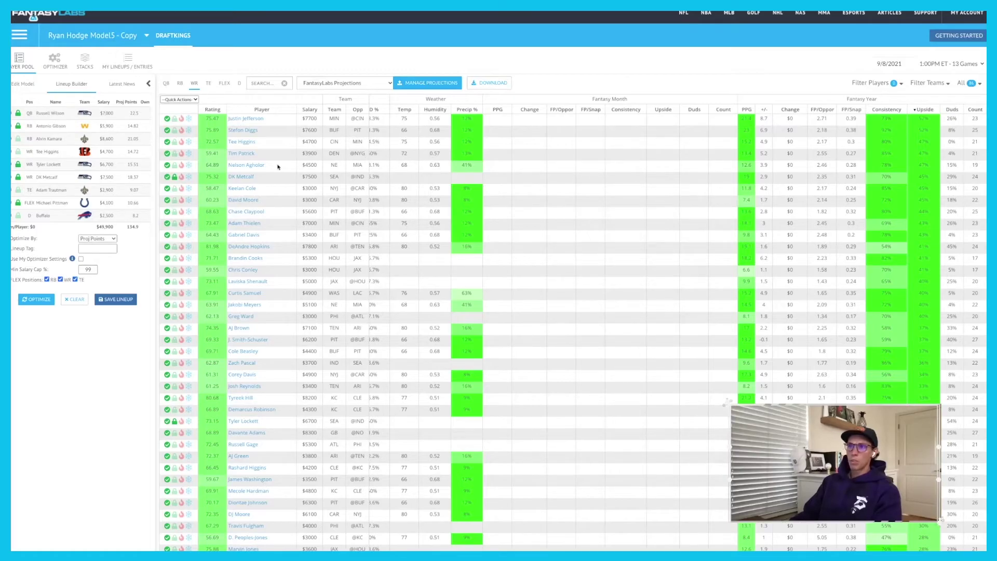
# Step: Examine Tim Patrick's game logs, including his fantasy points and receiving stats, and close his player card
pyautogui.click(247, 153)
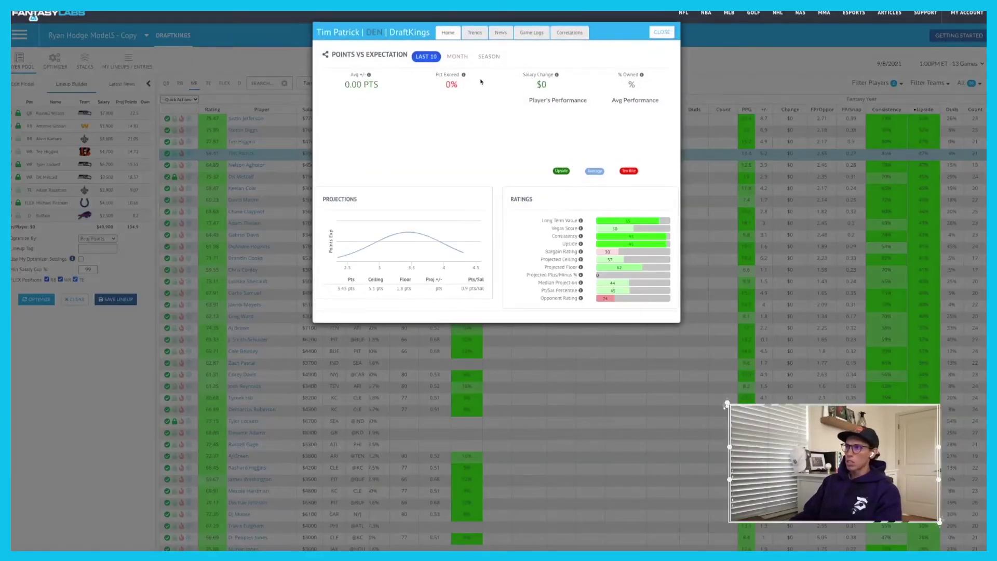
pyautogui.click(528, 33)
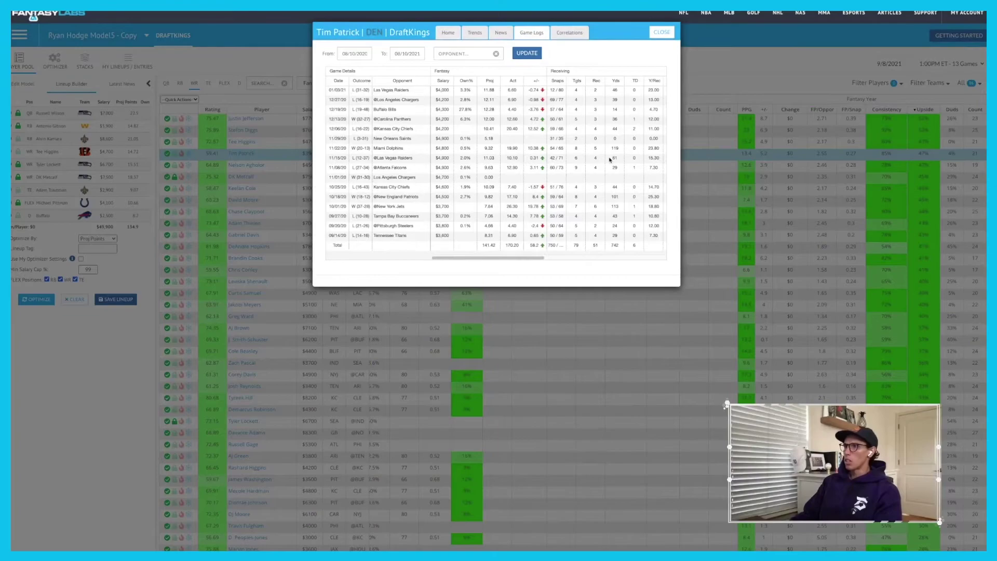
pyautogui.moveTo(527, 254); pyautogui.dragTo(541, 254)
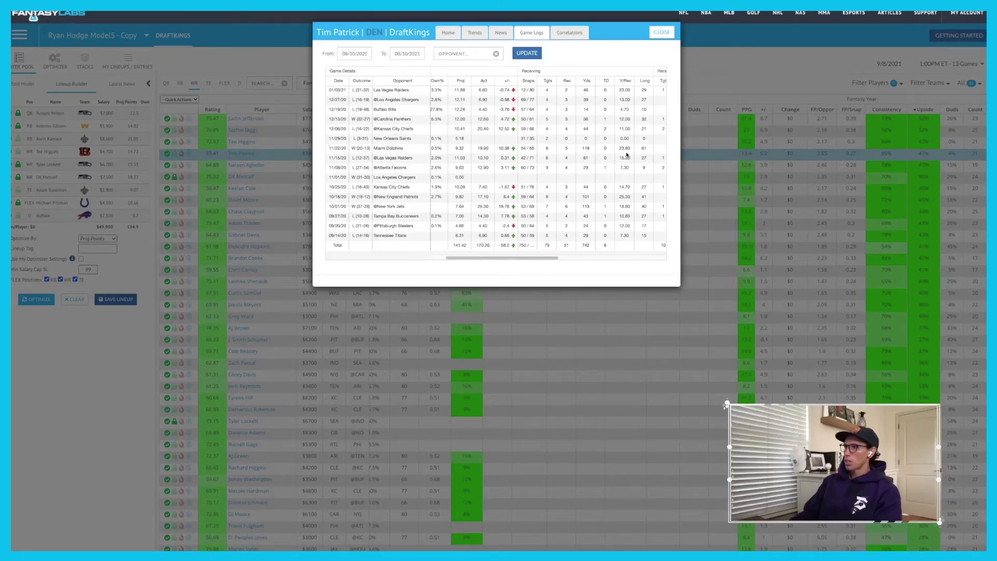
pyautogui.moveTo(535, 264); pyautogui.dragTo(521, 263)
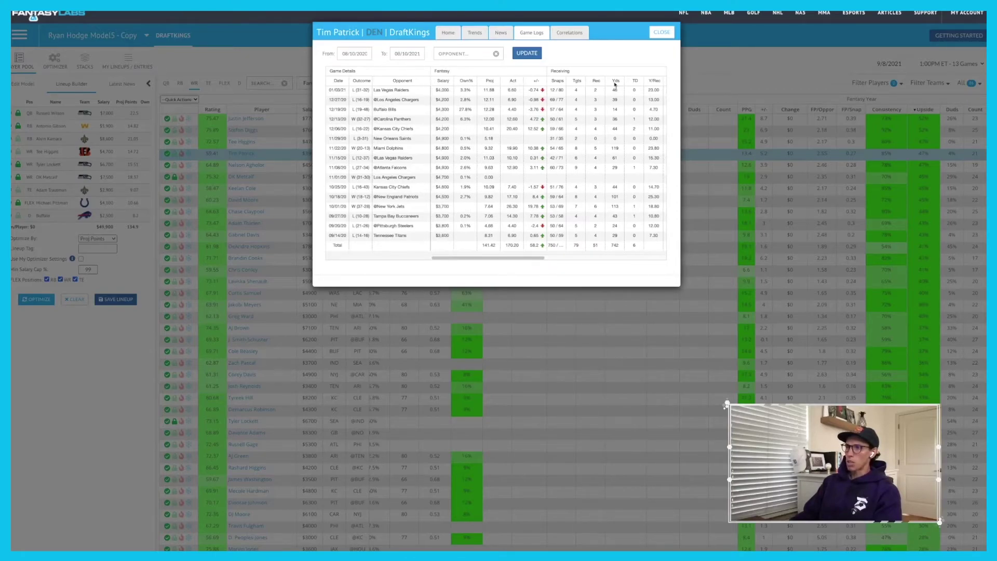
pyautogui.click(662, 32)
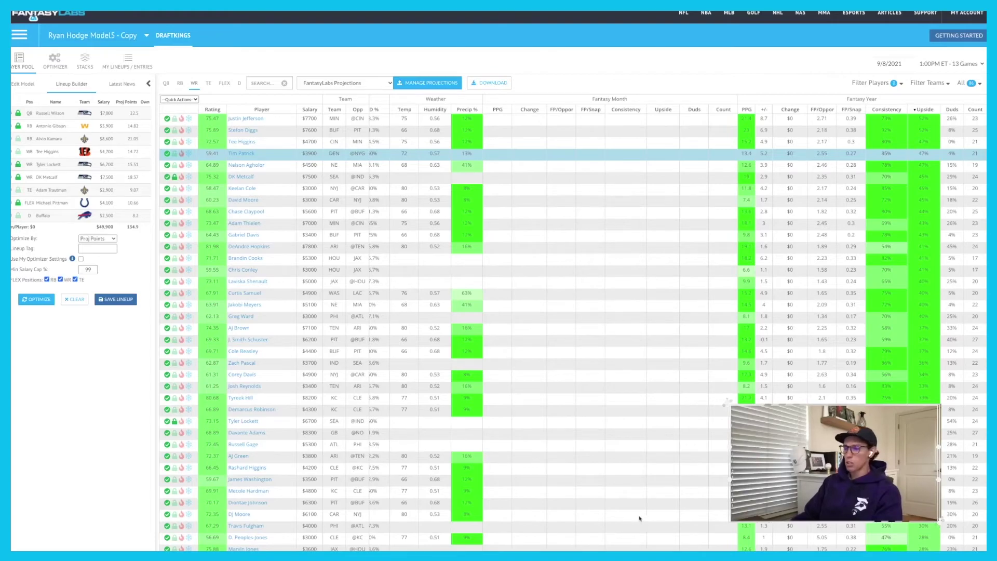
# Step: Review the wide receivers' projections and the model's rating weights
pyautogui.hscroll(-15, 571, 322)
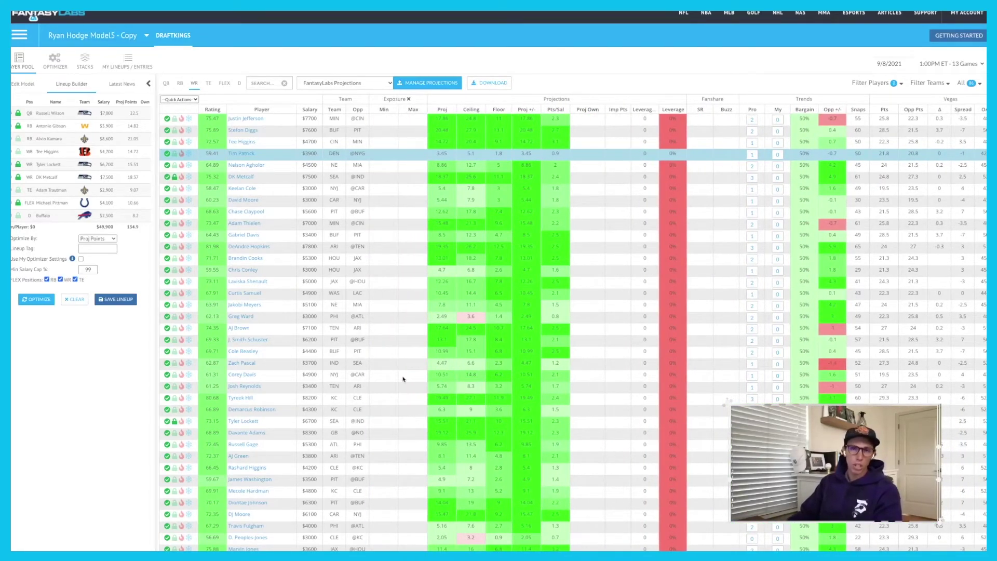
pyautogui.click(23, 84)
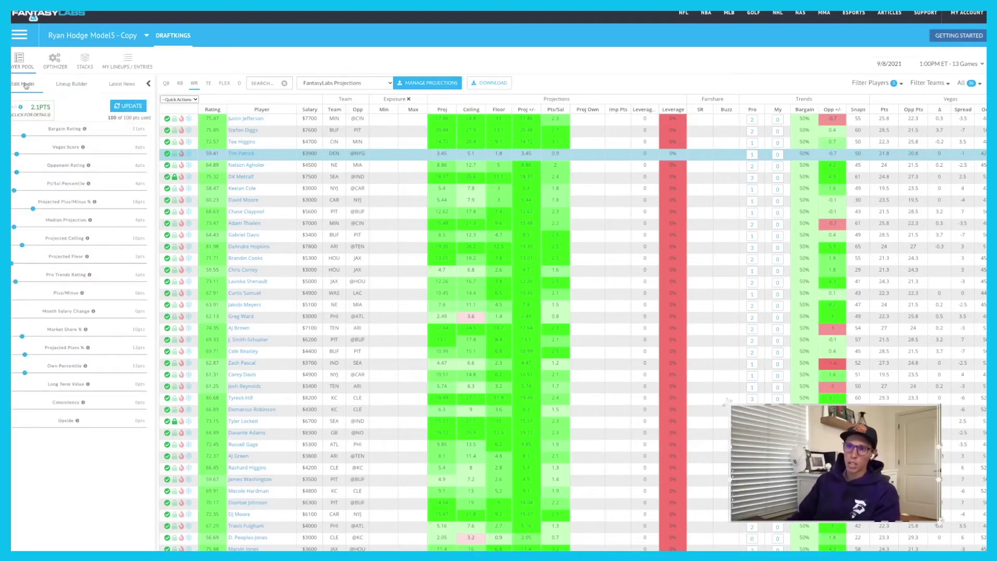
pyautogui.moveTo(86, 331)
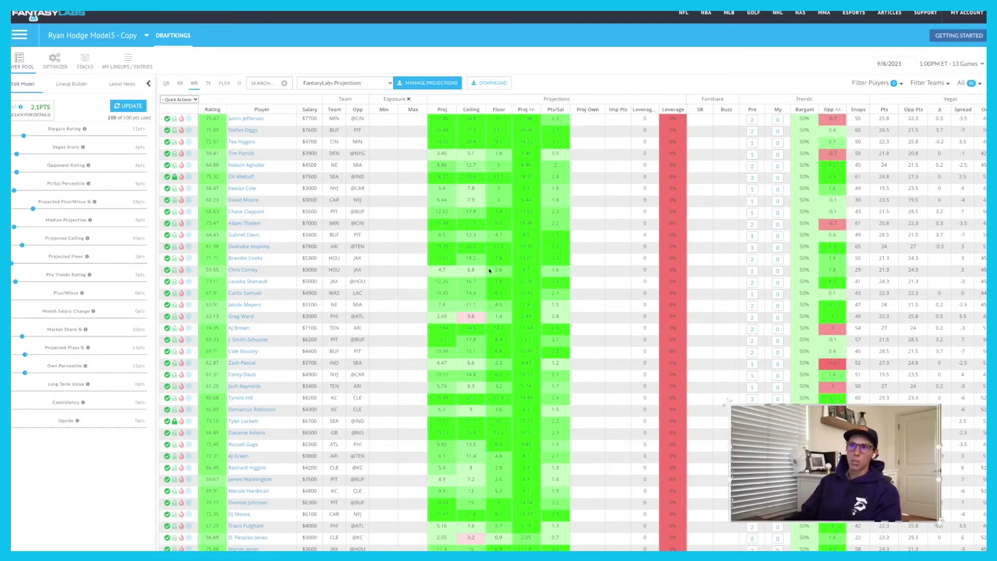
# Step: Remove Tyler Lockett from the lineup, sort the wide receivers by highest projection and lock Terry McLaurin in his place
pyautogui.click(71, 83)
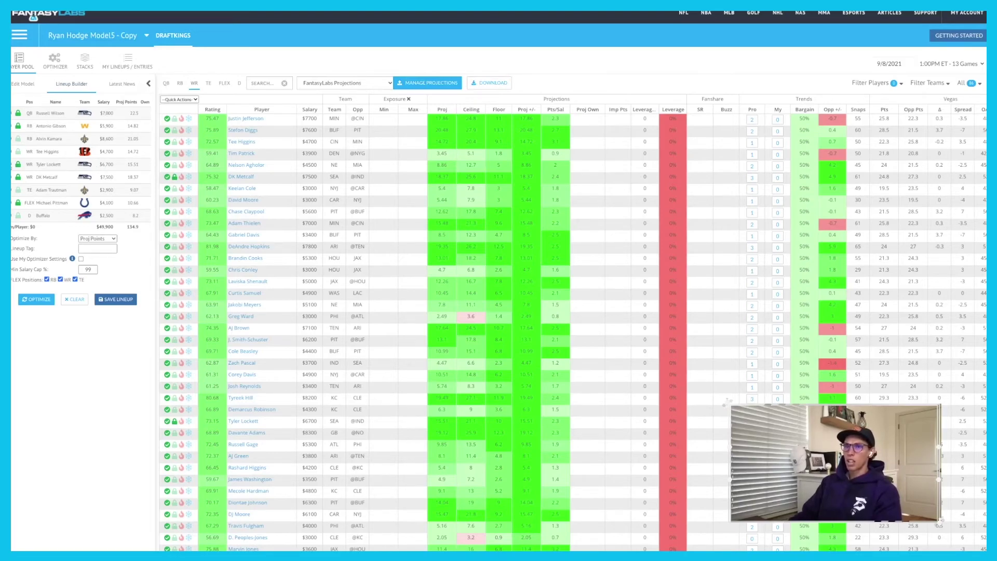
pyautogui.click(82, 169)
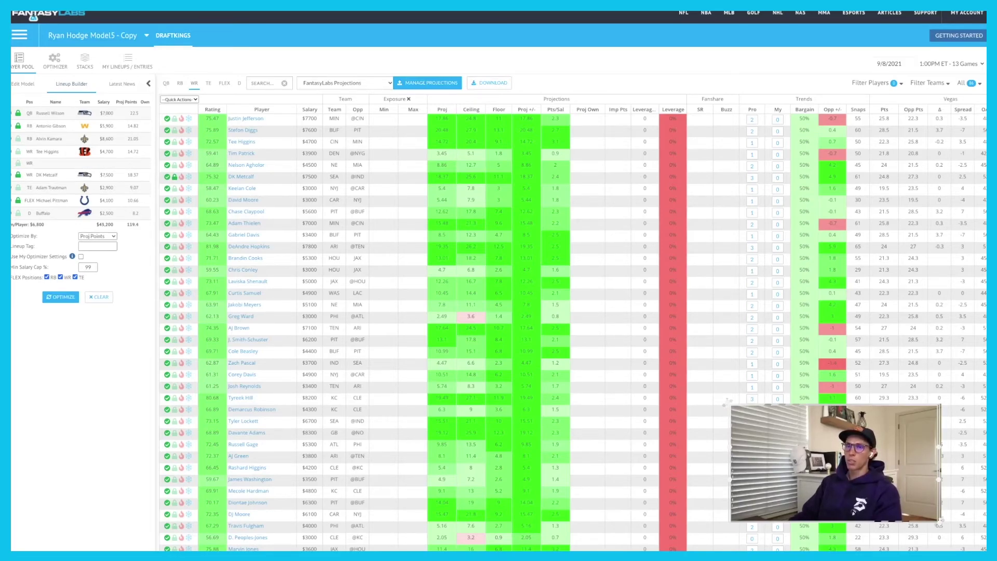
pyautogui.moveTo(52, 226); pyautogui.dragTo(35, 226)
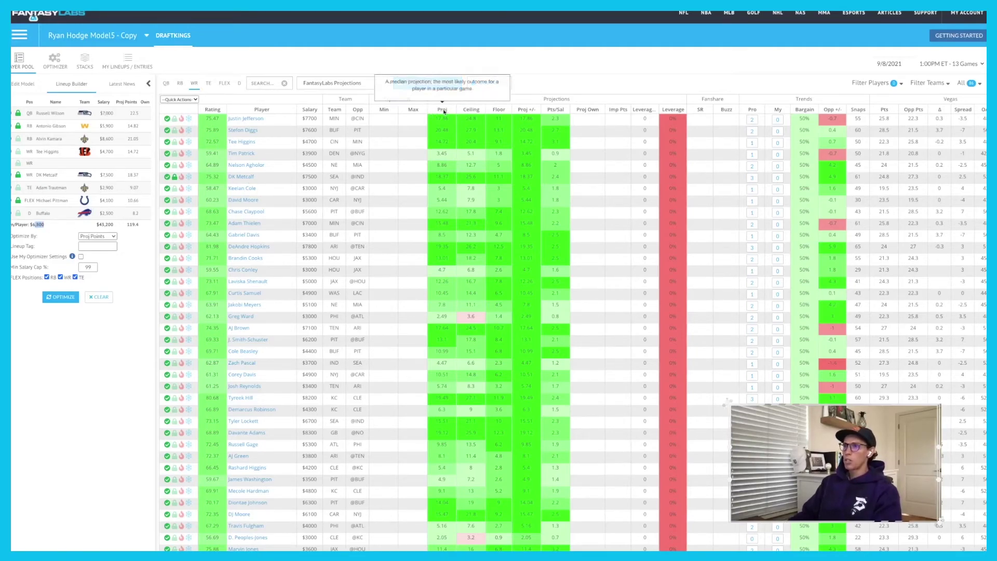
pyautogui.click(442, 110)
pyautogui.click(442, 109)
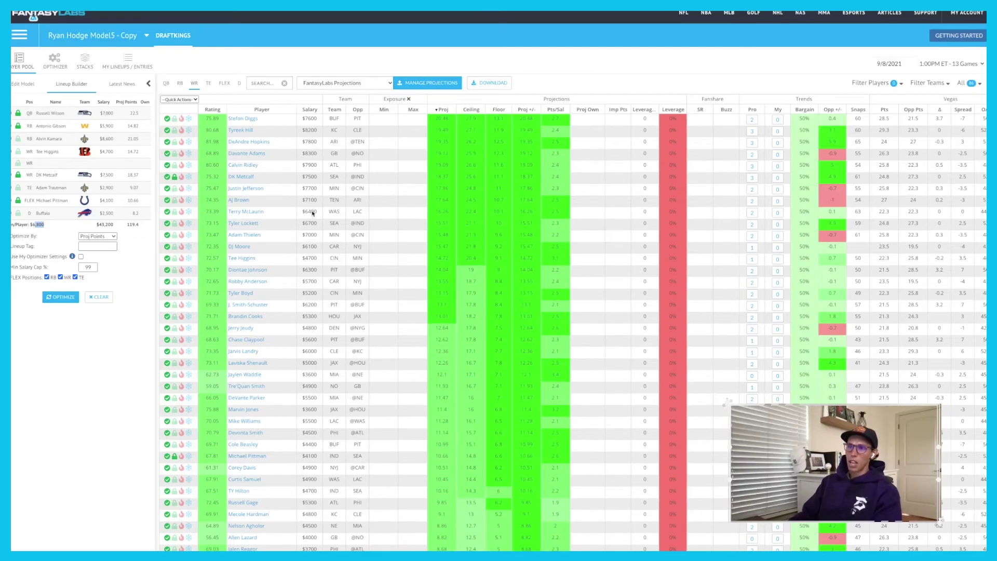
pyautogui.click(174, 211)
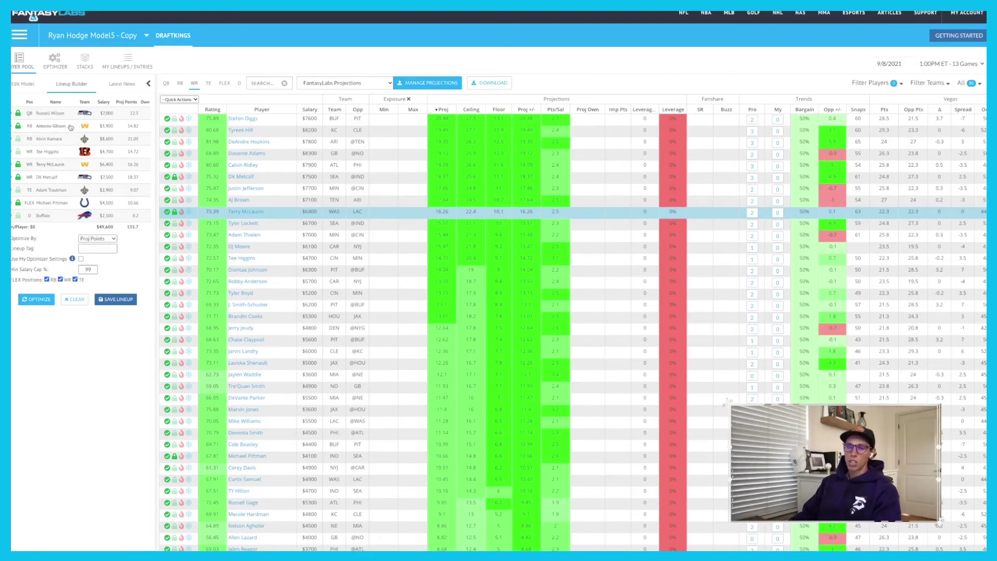
# Step: Remove Antonio Gibson from the lineup and sort the running backs by projected ceiling from highest to lowest
pyautogui.click(18, 128)
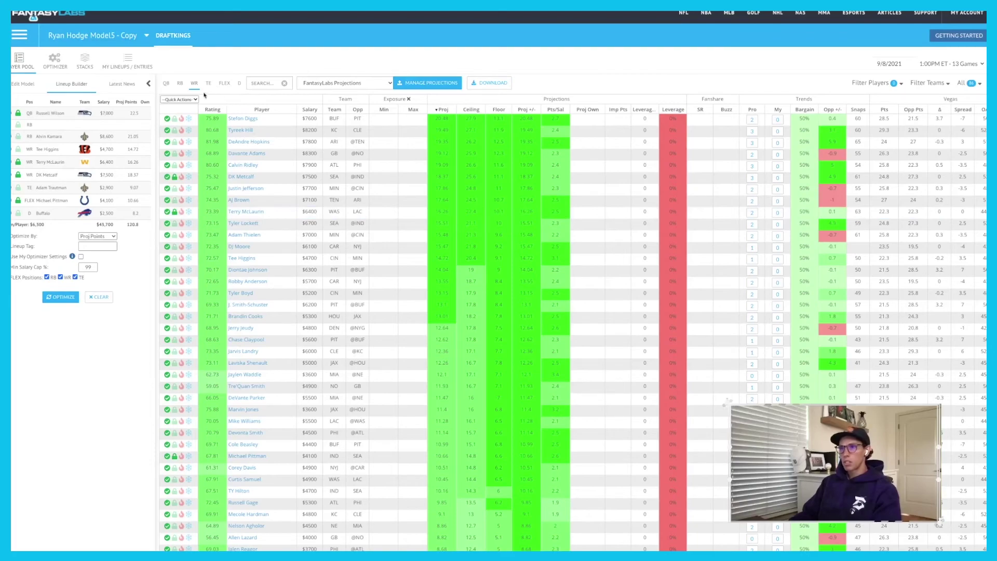
pyautogui.click(180, 84)
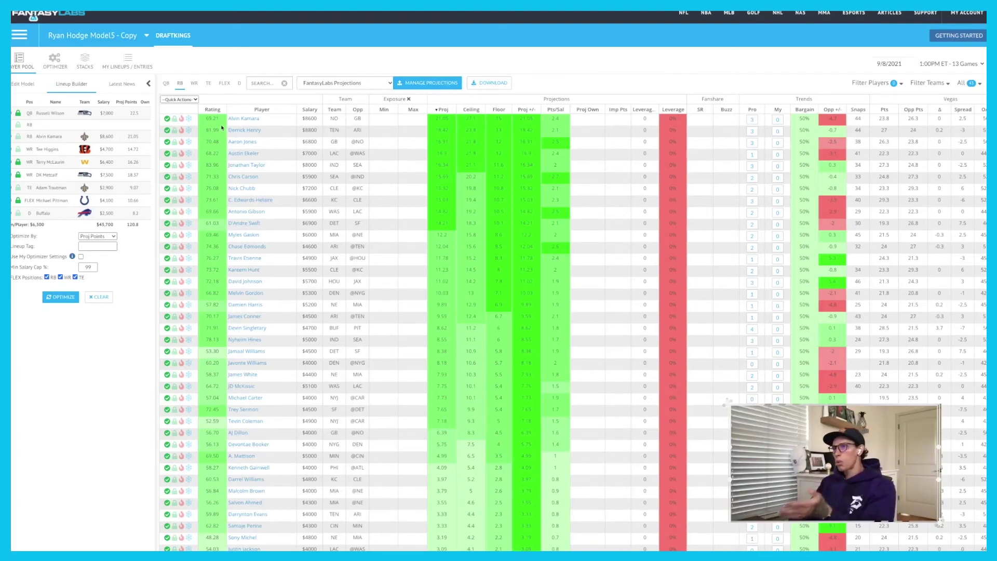
pyautogui.click(477, 110)
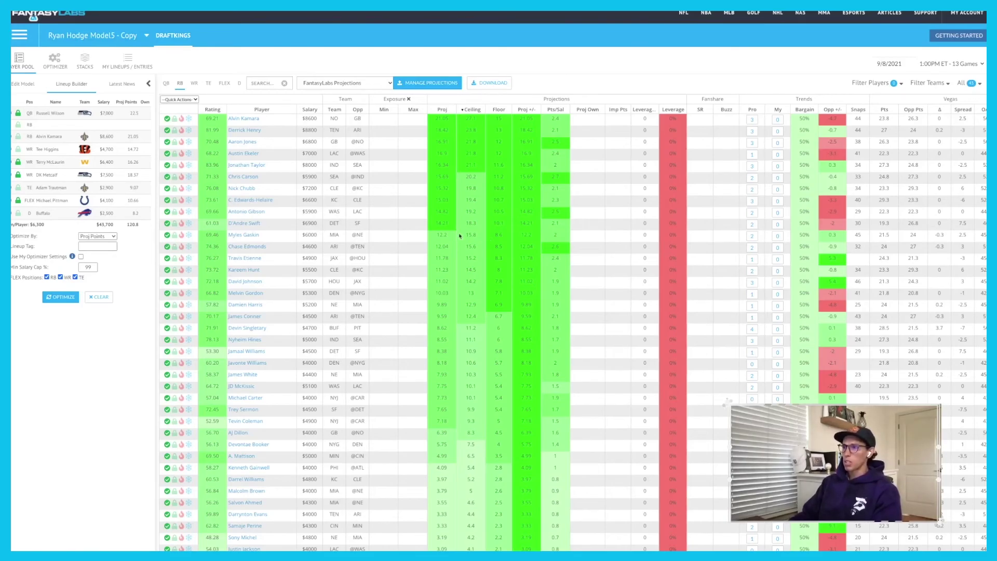
# Step: Examine Myles Gaskin's projections, ratings, news and game logs, and close his player card
pyautogui.click(244, 235)
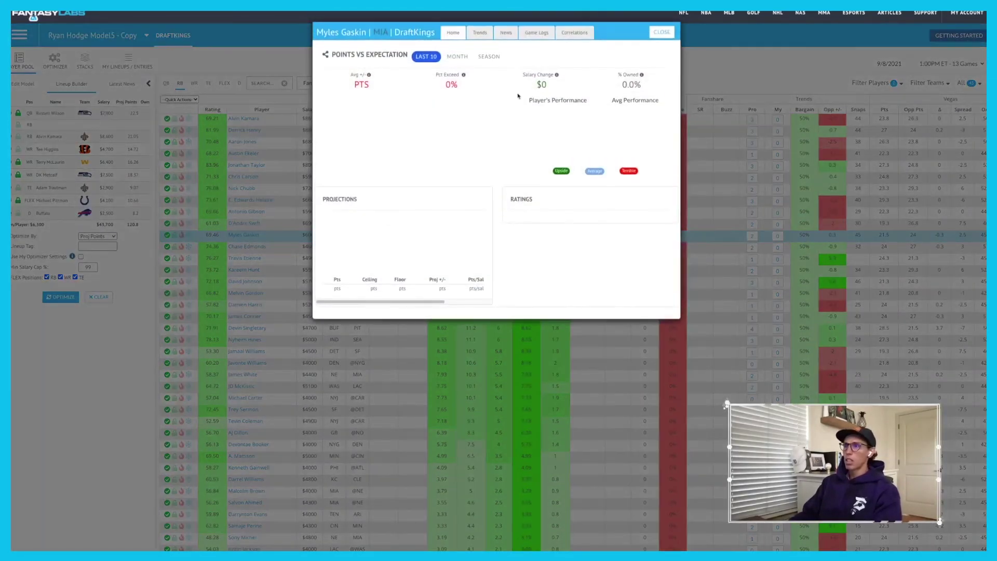
pyautogui.click(480, 34)
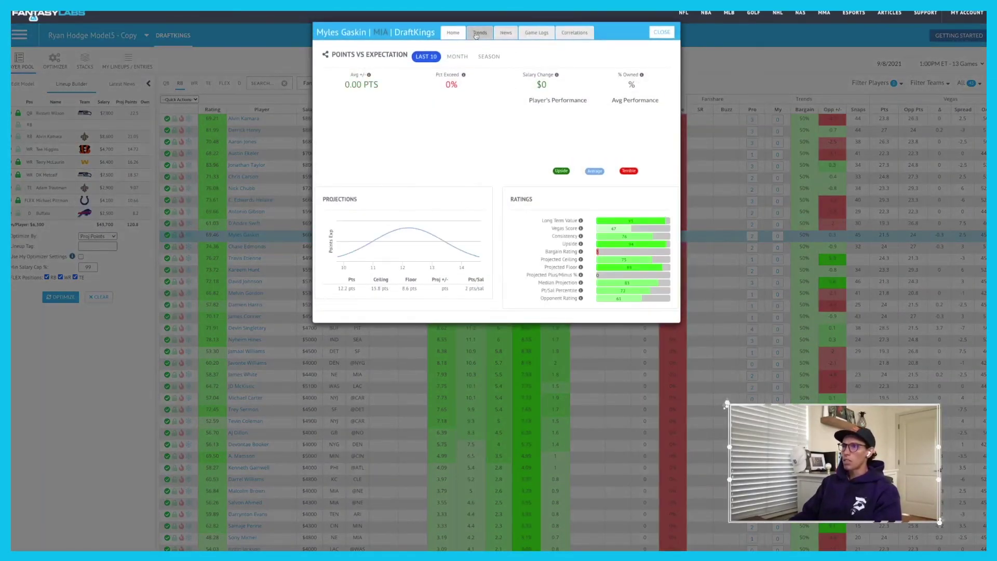
pyautogui.click(505, 34)
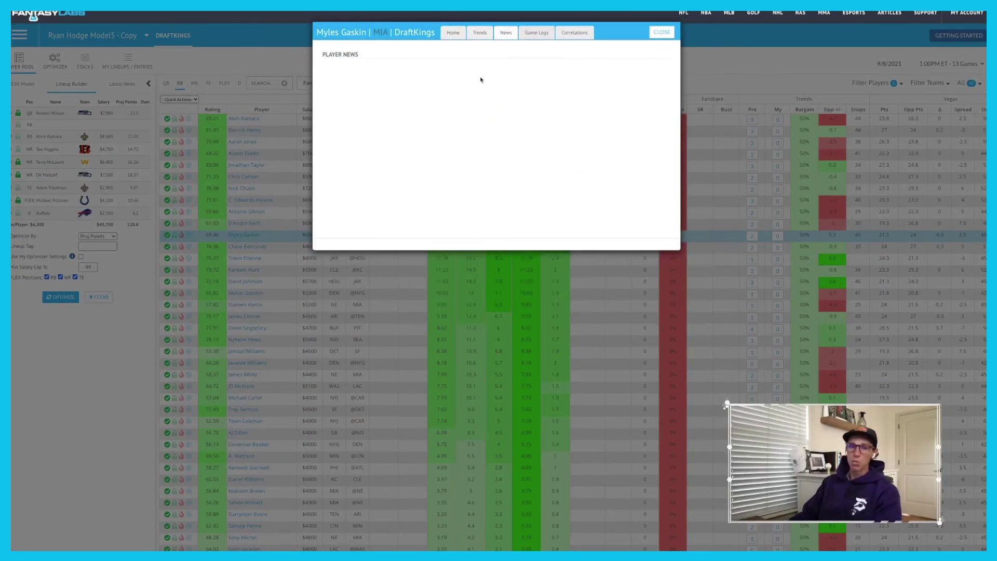
pyautogui.click(536, 32)
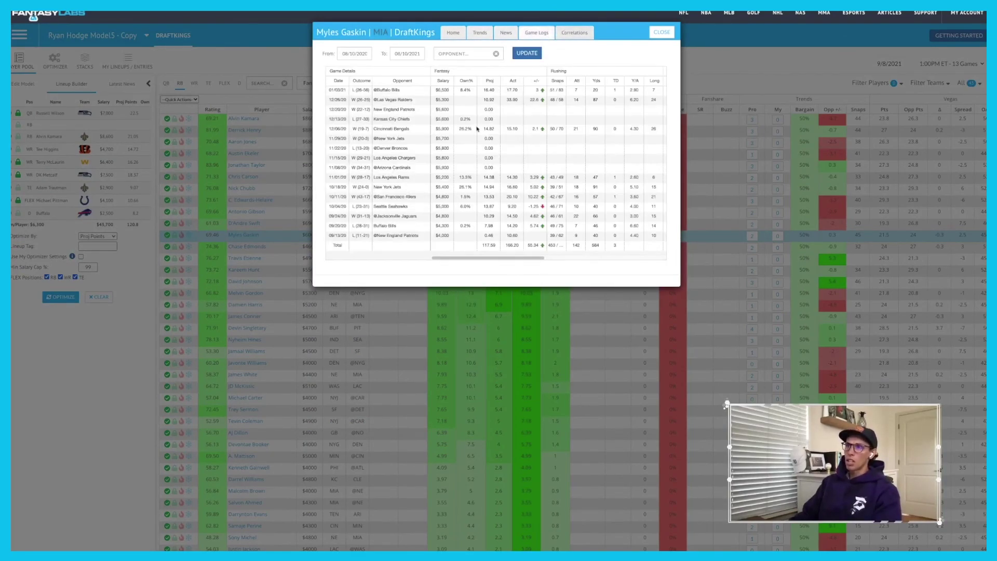
pyautogui.hscroll(2, 524, 209)
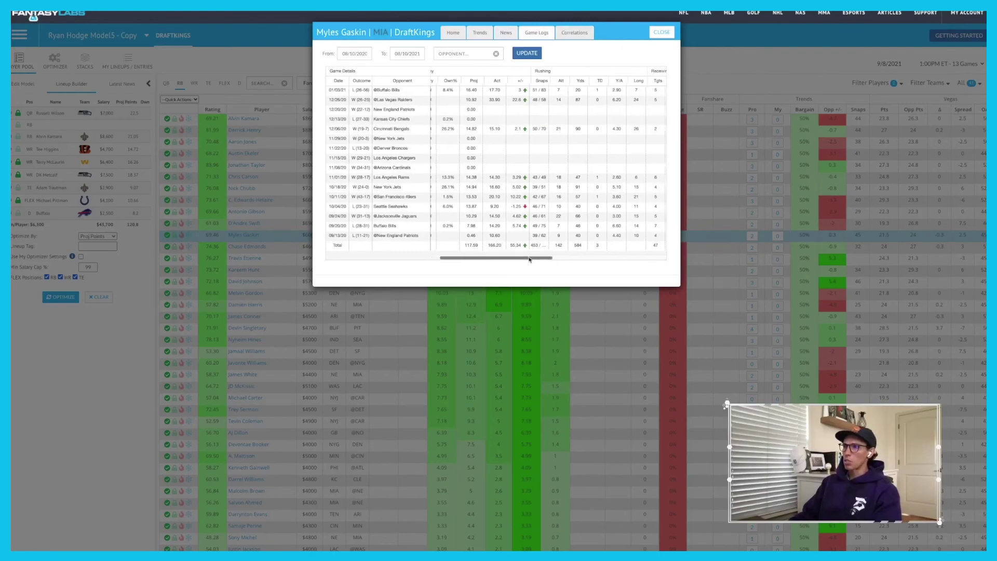
pyautogui.click(667, 32)
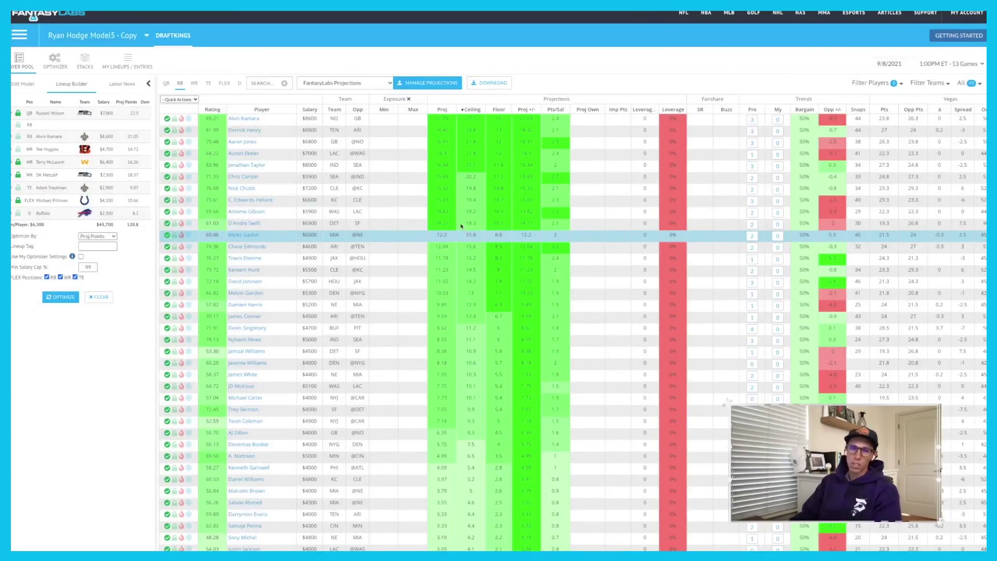